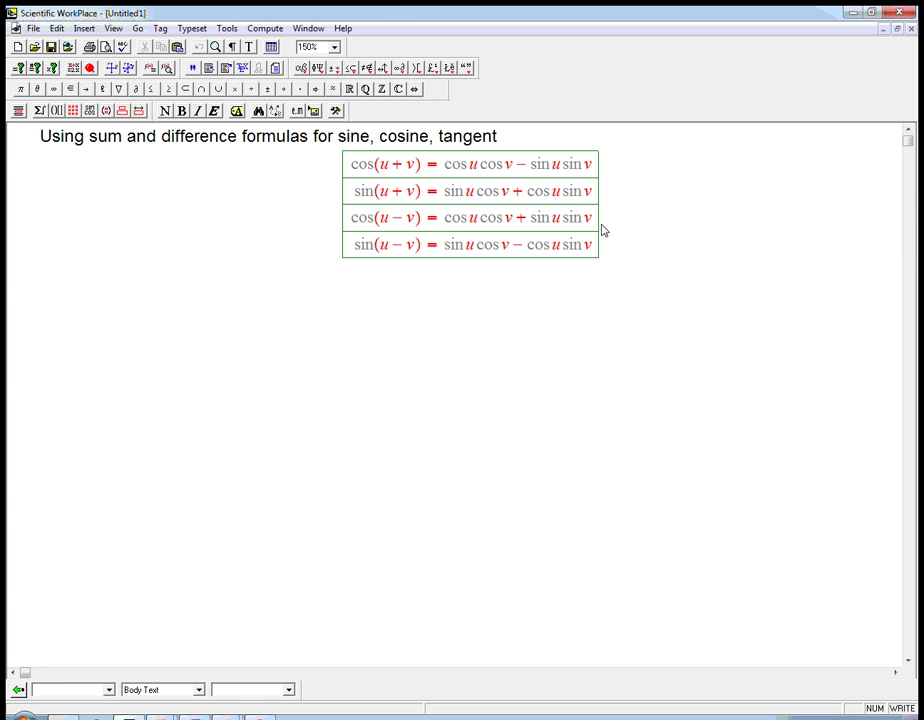
# Step: Add rows cos(−v) = cos v and sin(−v) = −sin v below the sin(u − v) formula
pyautogui.click(603, 256)
pyautogui.press('Return')
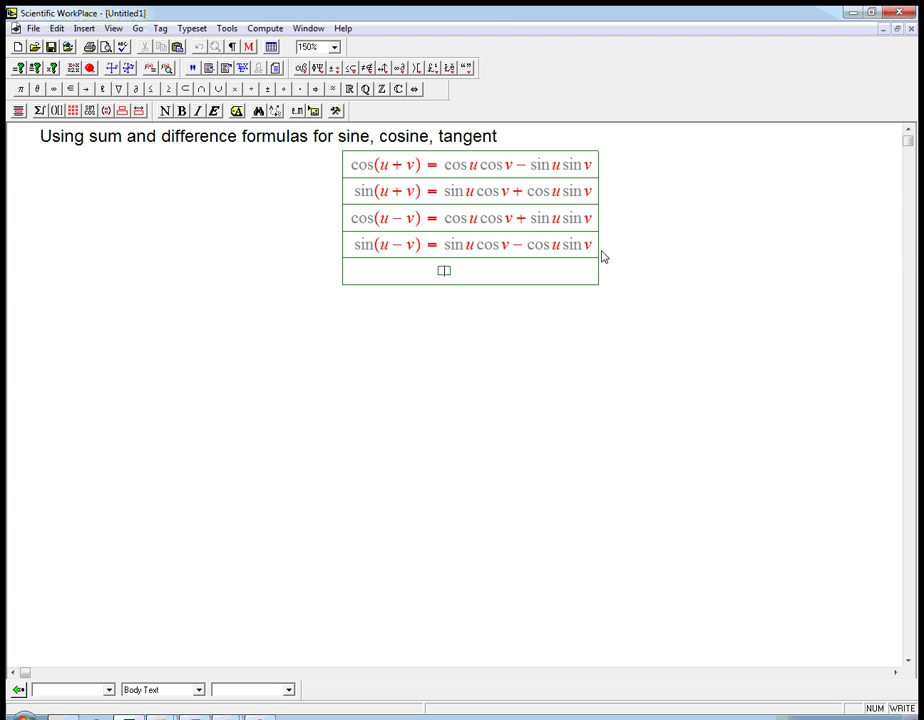
pyautogui.write('cos')
pyautogui.hotkey('ctrl', '9')
pyautogui.write('7')
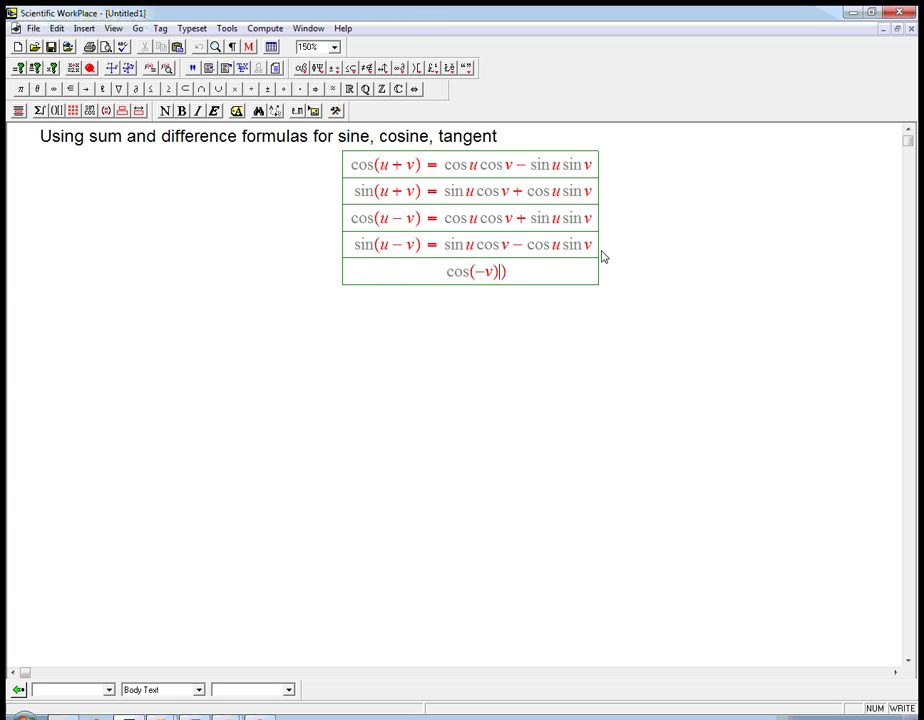
pyautogui.write('=cosv')
pyautogui.press('Return')
pyautogui.write('sin')
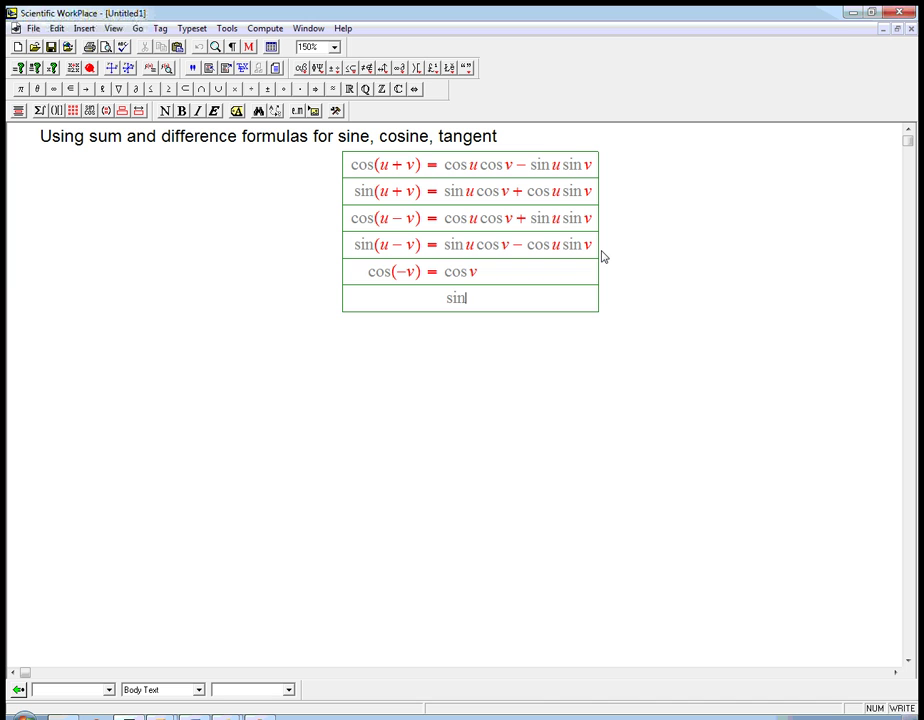
pyautogui.write('(-v')
pyautogui.write('= -sin v')
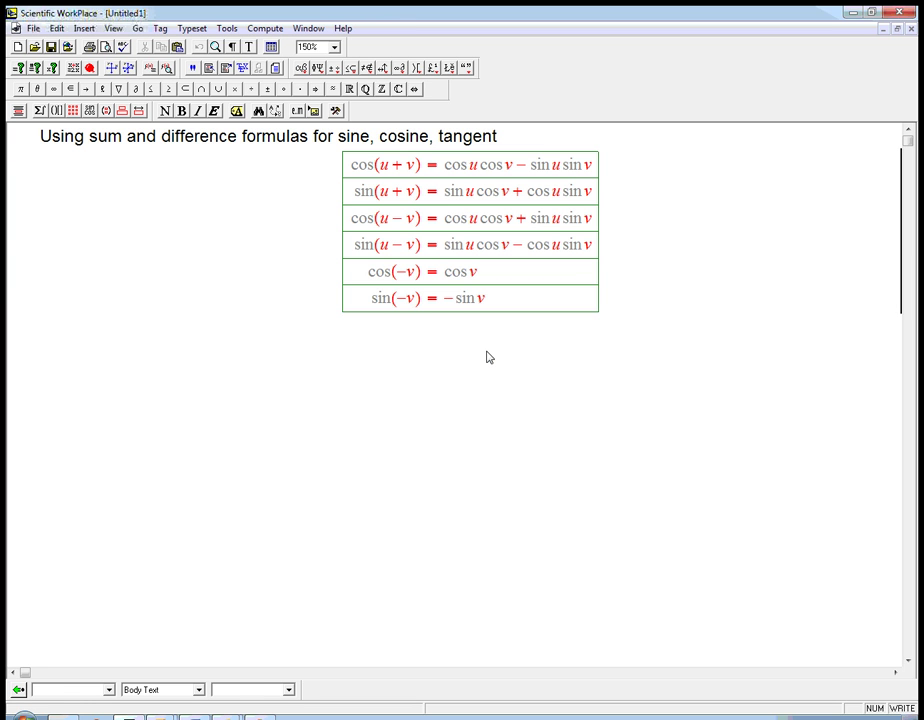
# Step: Start a new display reading tan(u+v) = sin(u+v)/cos(u+v)
pyautogui.hotkey('ctrl', 'd')
pyautogui.write('tan(u)')
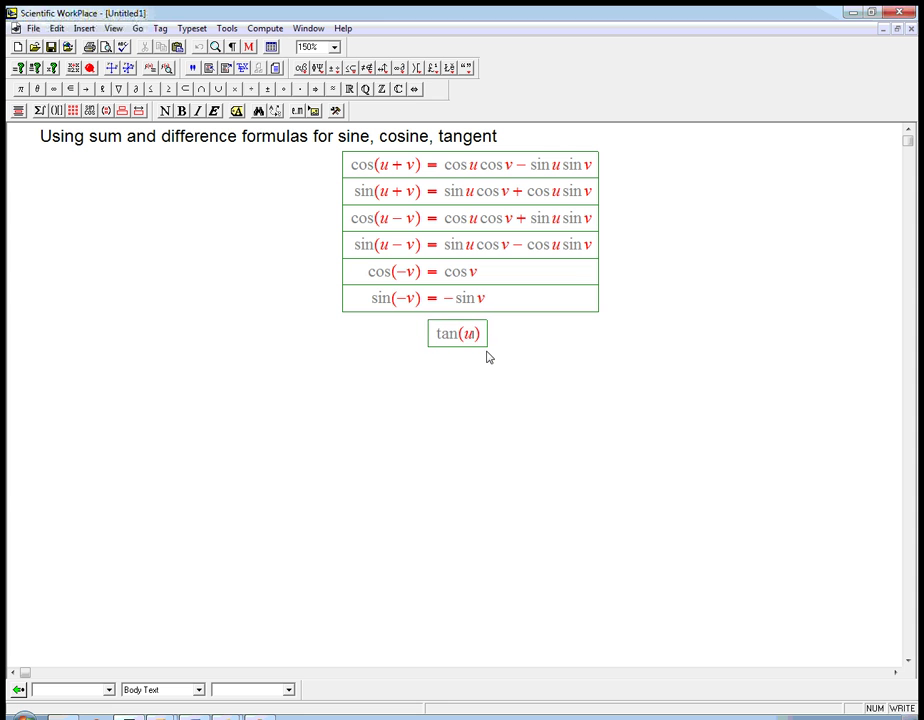
pyautogui.write('+v=')
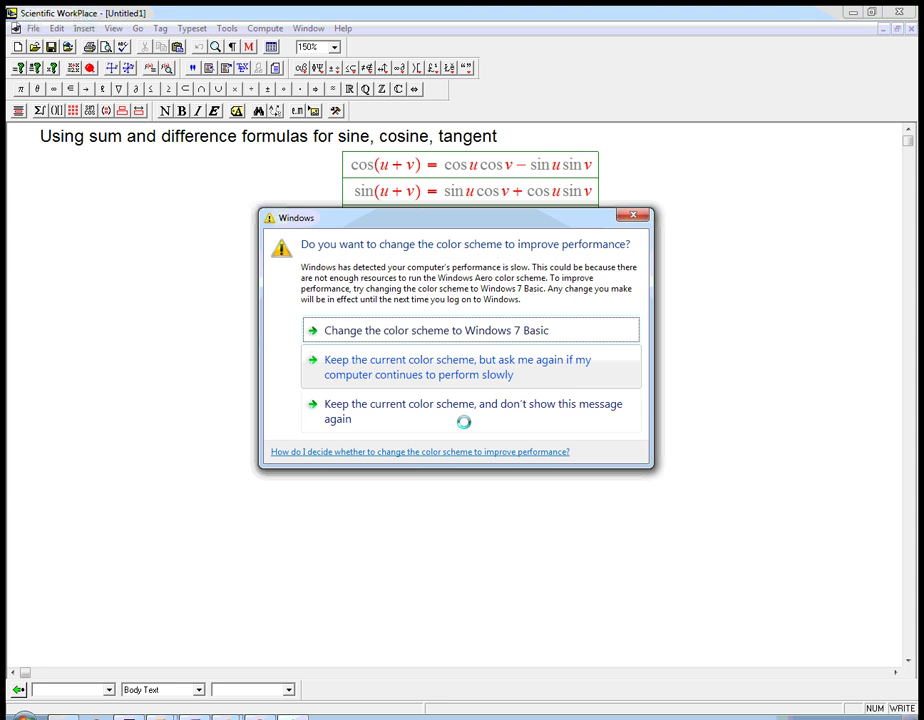
pyautogui.click(500, 372)
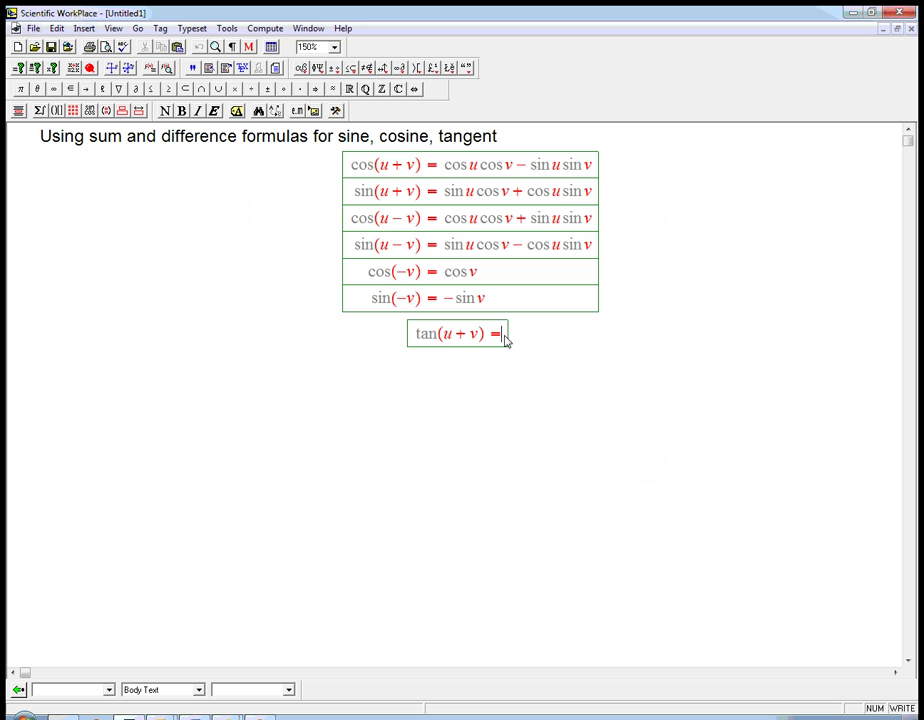
pyautogui.hotkey('ctrl', 'f')
pyautogui.write('sin(u + v)/')
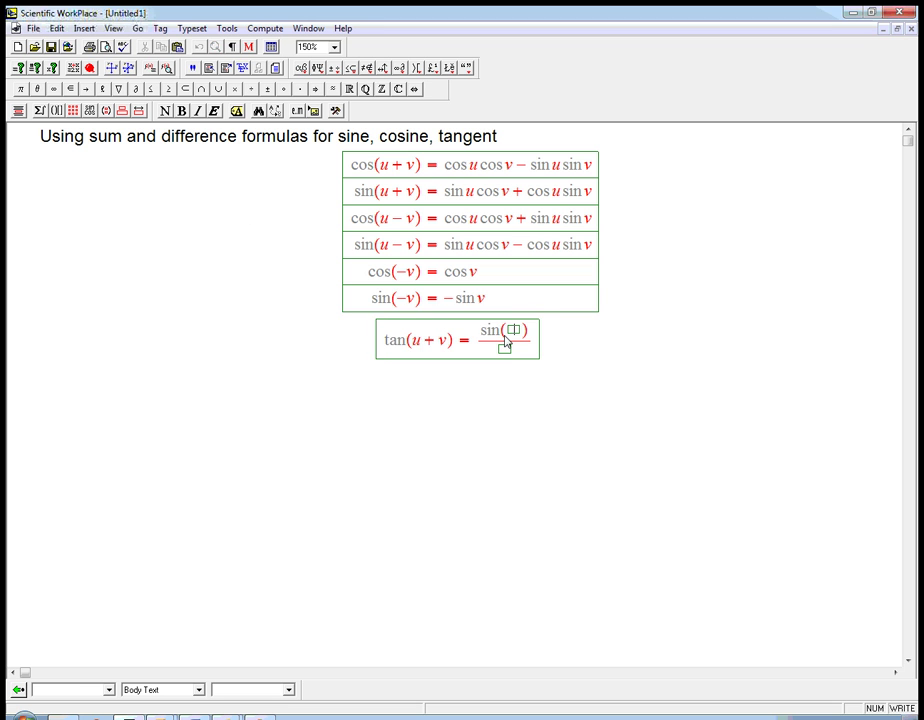
pyautogui.write('cos(u + v')
# Step: Add a row equal to the sin(u+v) expansion over the cos(u+v) expansion, copied from the table
pyautogui.press('Return')
pyautogui.write('=')
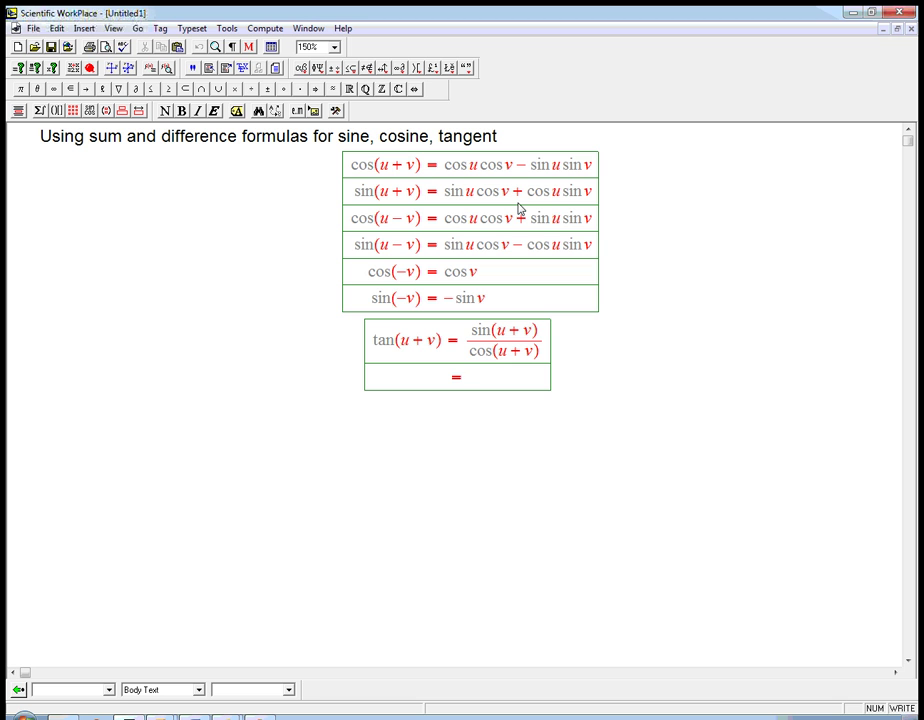
pyautogui.hotkey('ctrl', 'f')
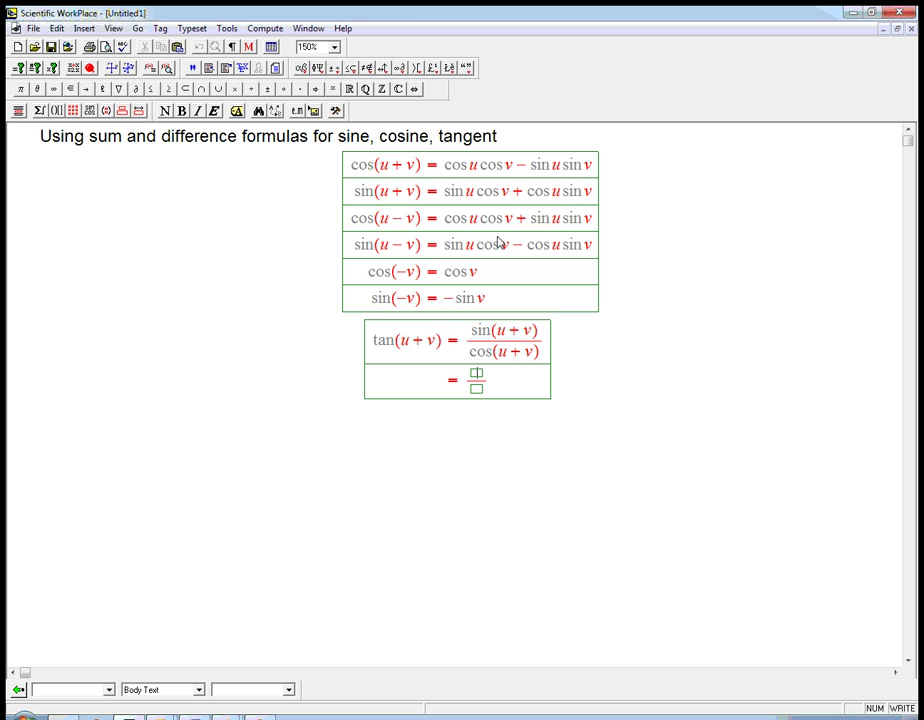
pyautogui.moveTo(447, 198); pyautogui.dragTo(593, 196)
pyautogui.hotkey('ctrl', 'c')
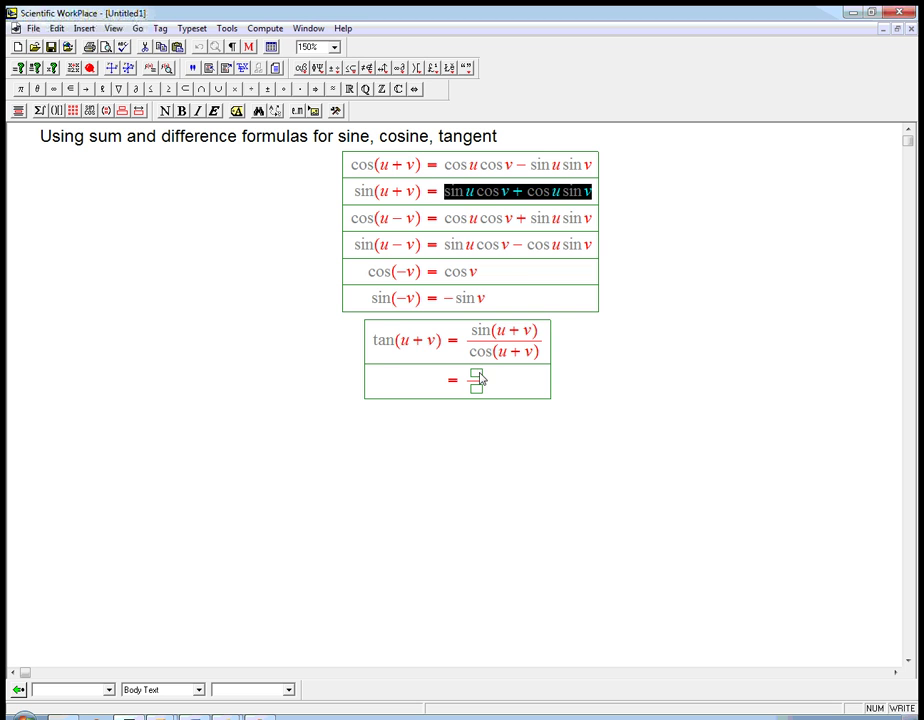
pyautogui.click(476, 375)
pyautogui.hotkey('ctrl', 'v')
pyautogui.moveTo(447, 172); pyautogui.dragTo(592, 166)
pyautogui.hotkey('ctrl', 'c')
pyautogui.click(505, 392)
pyautogui.hotkey('ctrl', 'v')
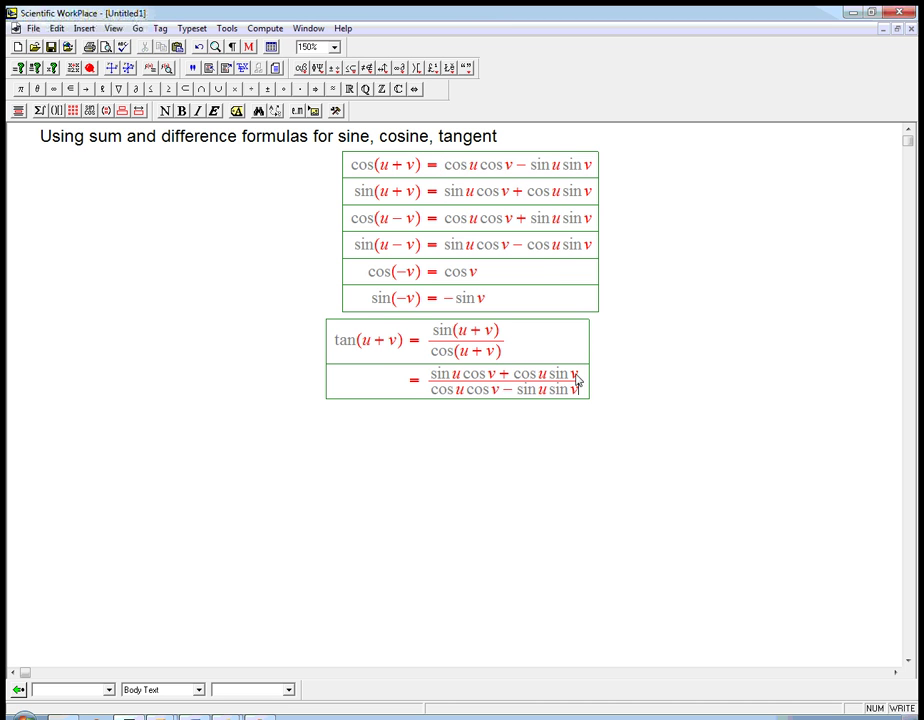
pyautogui.press('Return')
# Step: Start a third row with an empty fraction, and multiply the second-row quotient by (1/(cos u cos v))/(1/(cos u cos v))
pyautogui.write('=')
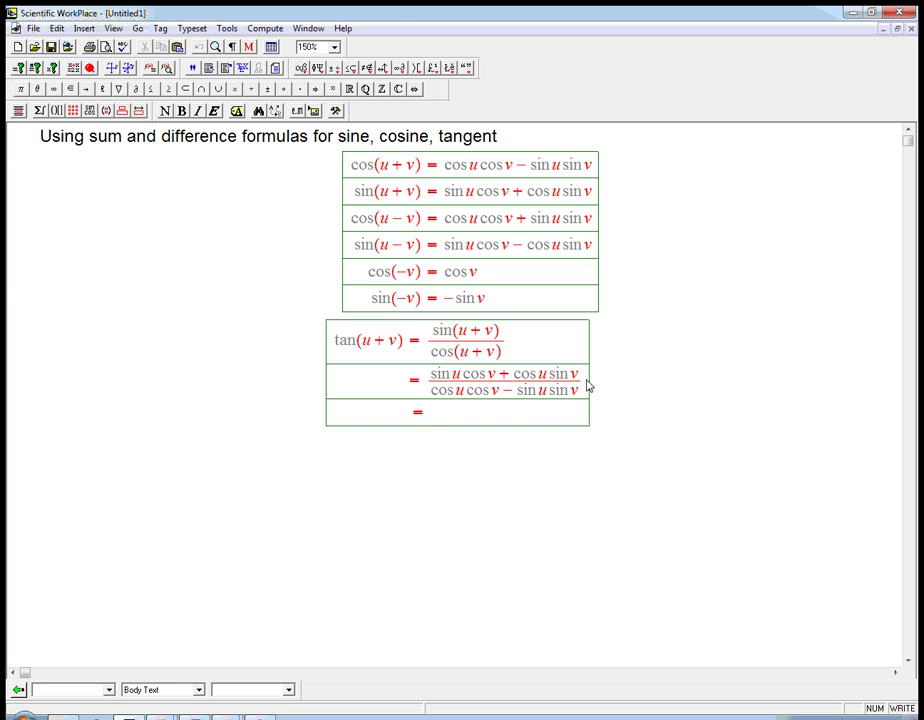
pyautogui.hotkey('ctrl', 'f')
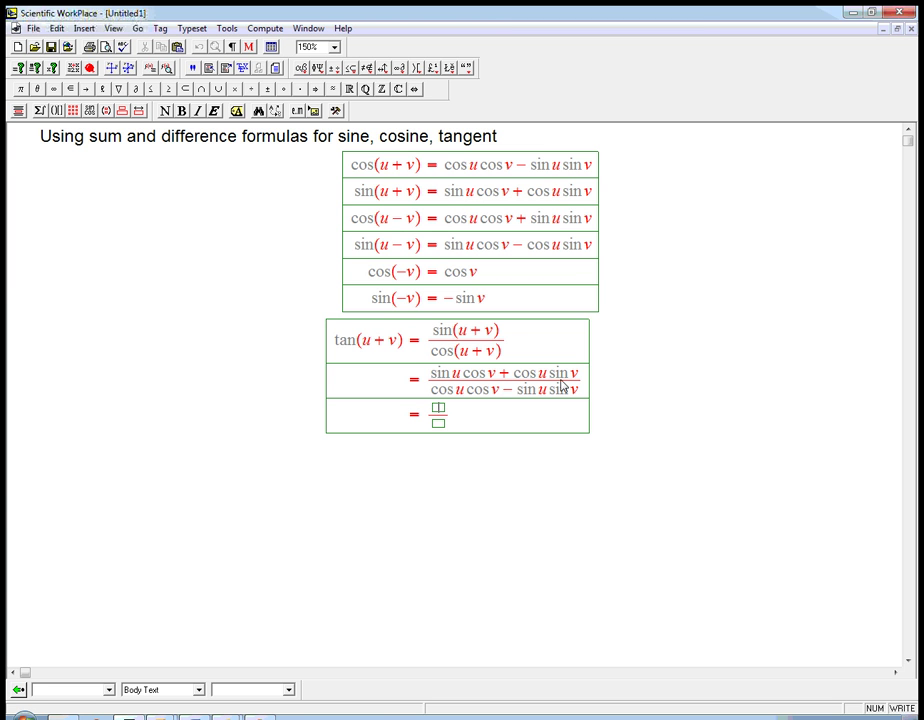
pyautogui.click(590, 386)
pyautogui.hotkey('ctrl', 'f')
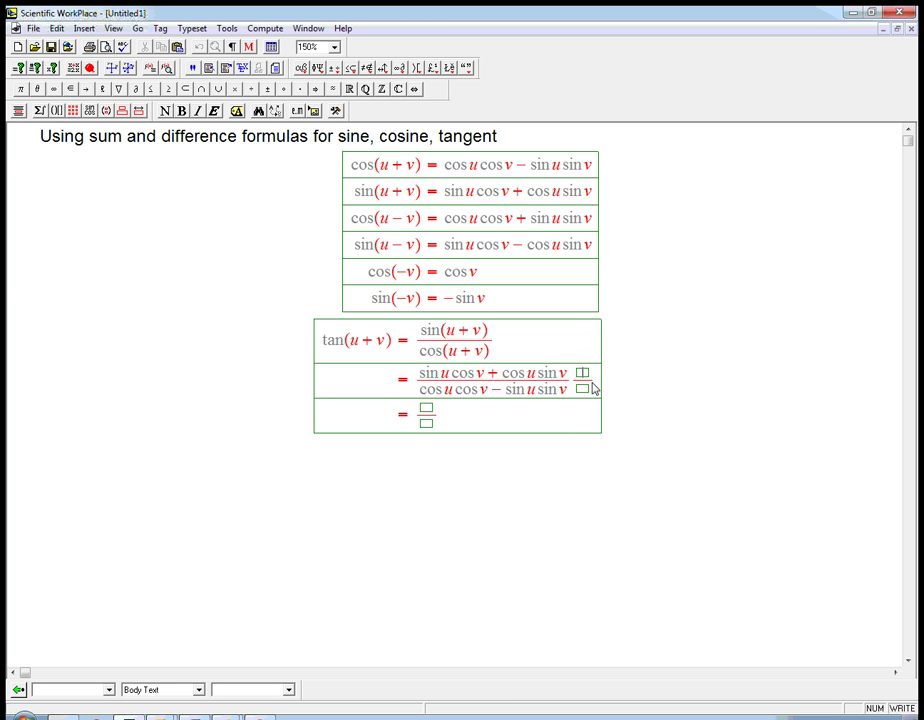
pyautogui.write('1/(')
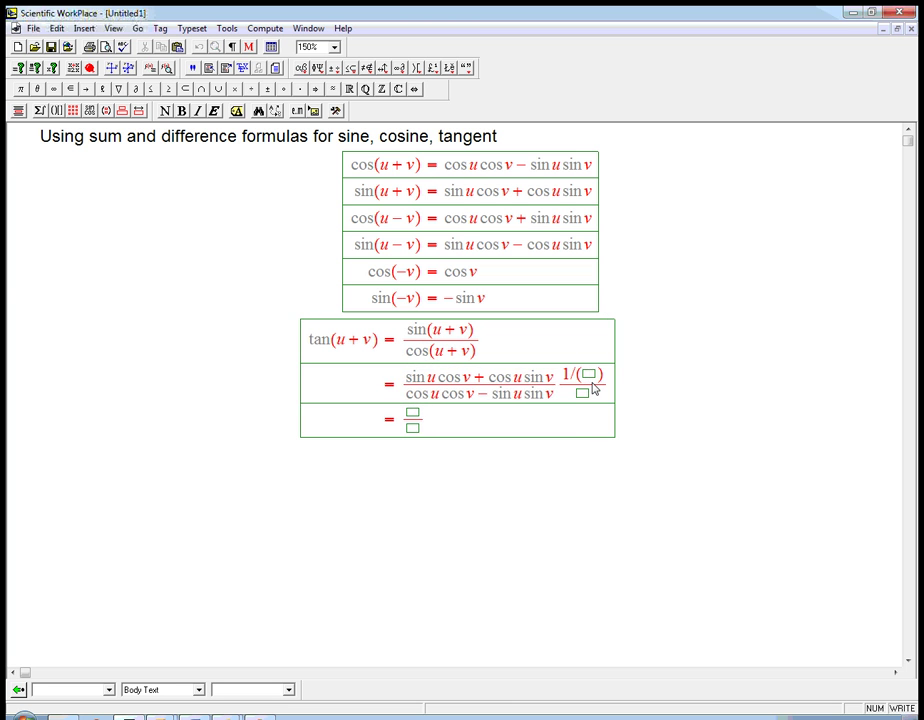
pyautogui.write('cos u cos ')
pyautogui.write('v)')
pyautogui.write('1/')
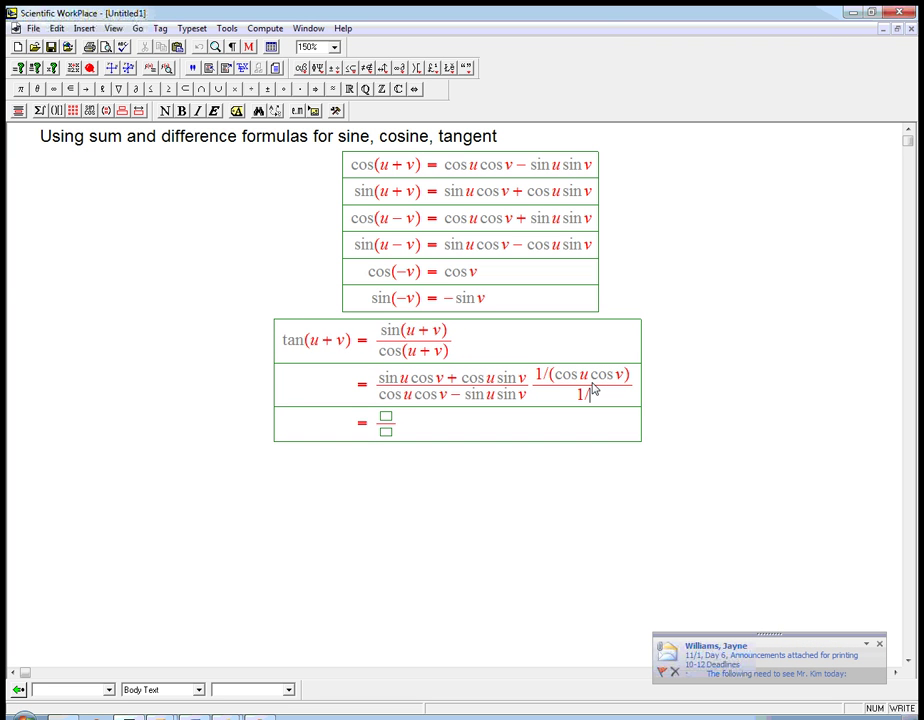
pyautogui.write('(cos u co')
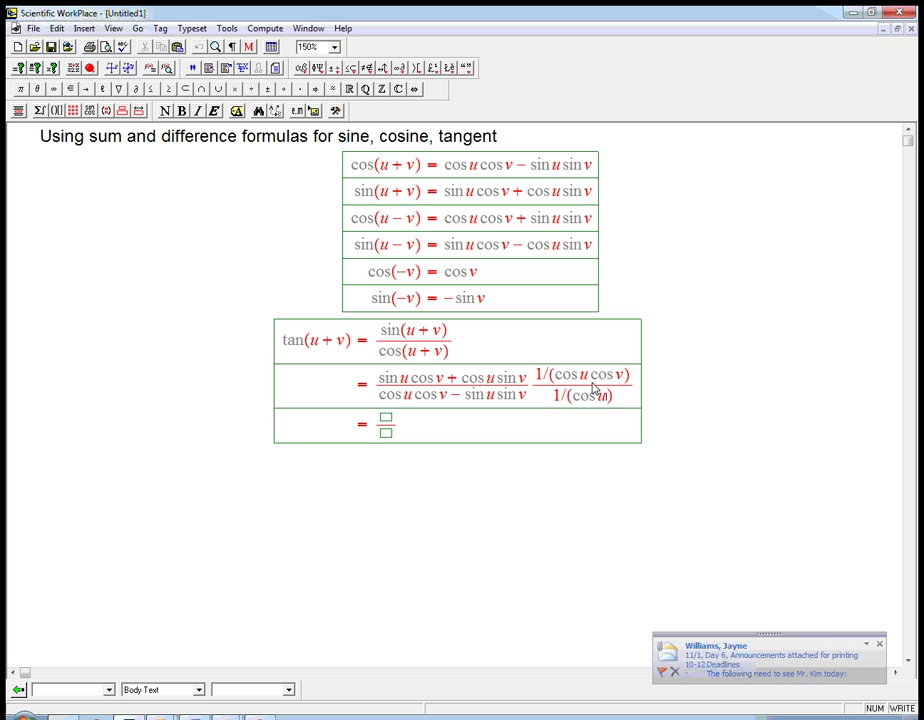
pyautogui.write('s v')
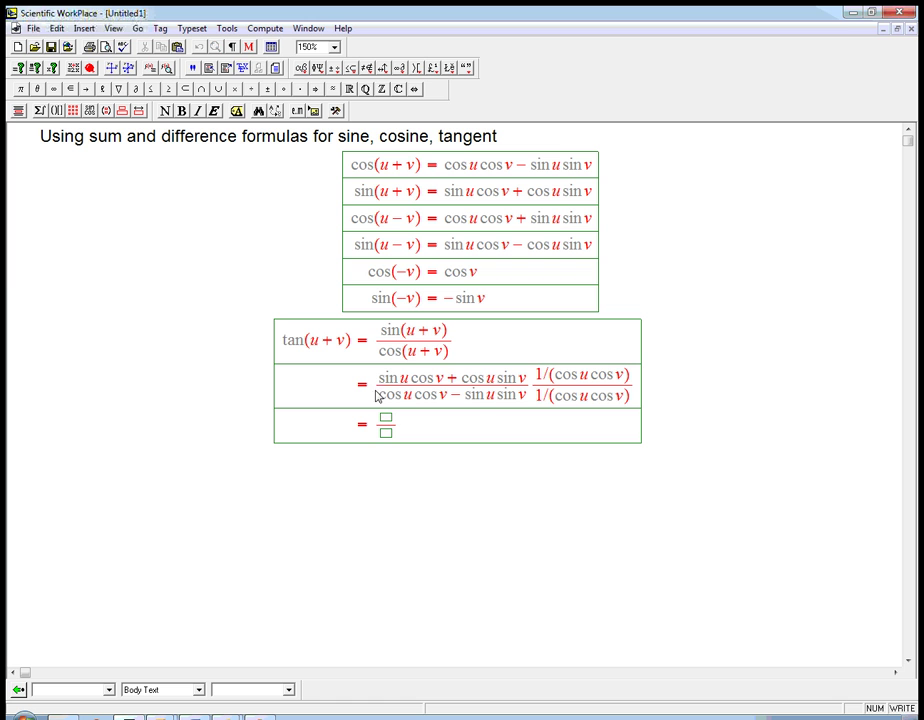
# Step: Fill the third-row fraction with tan u + tan v over 1 − tan u tan v, then add a row
pyautogui.write('tan u ')
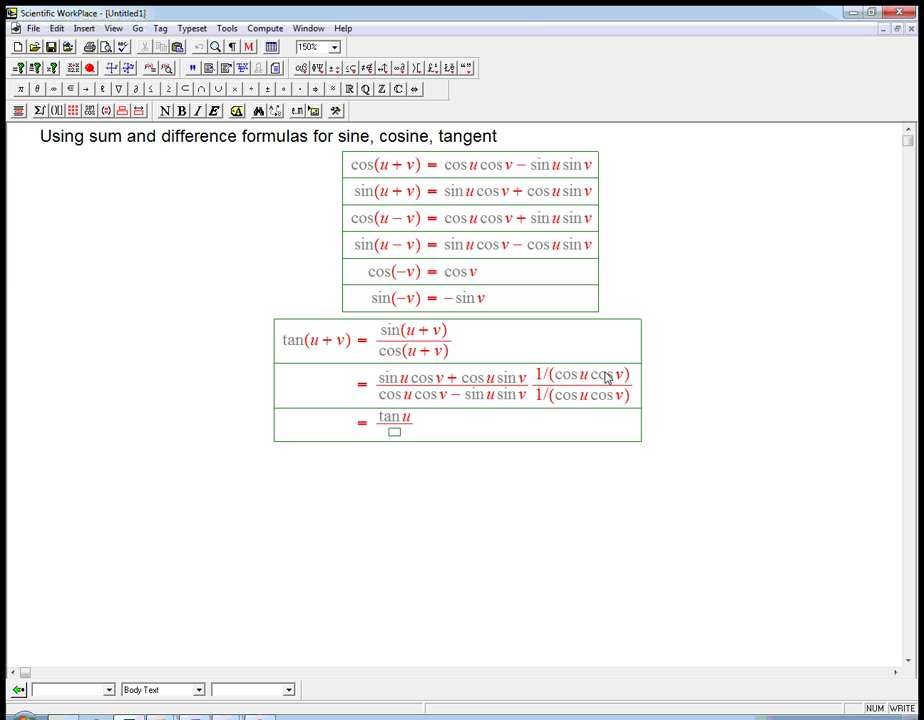
pyautogui.write('+ tan v')
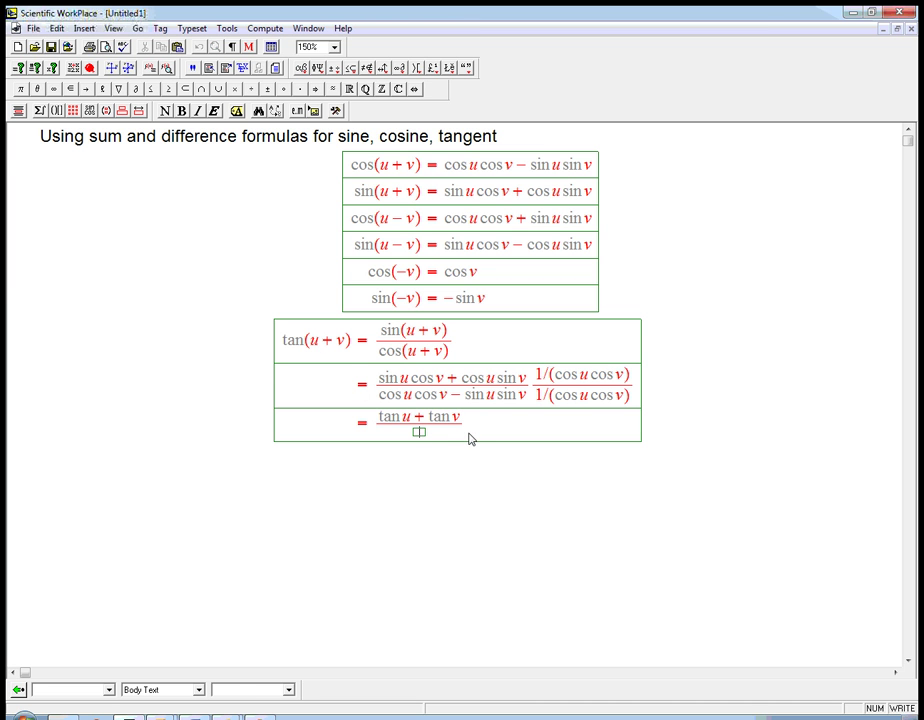
pyautogui.press('Tab')
pyautogui.write('1')
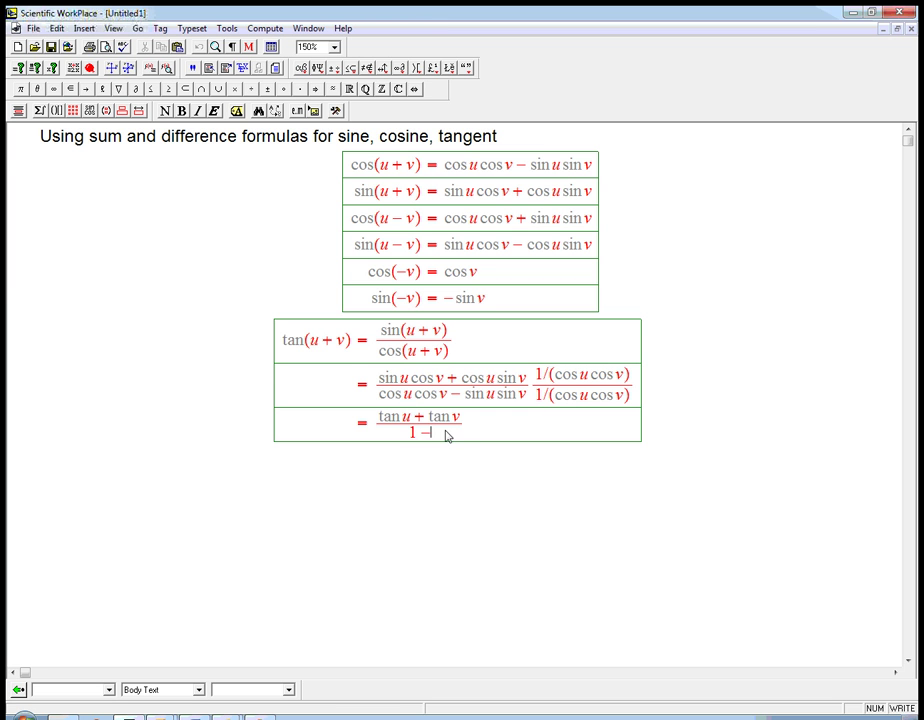
pyautogui.write('-tanutanv')
pyautogui.press('Right')
pyautogui.press('Return')
# Step: Enter tan(u−v) = (tan u − tan v)/(1 + tan u tan v) in the new row
pyautogui.write('tan')
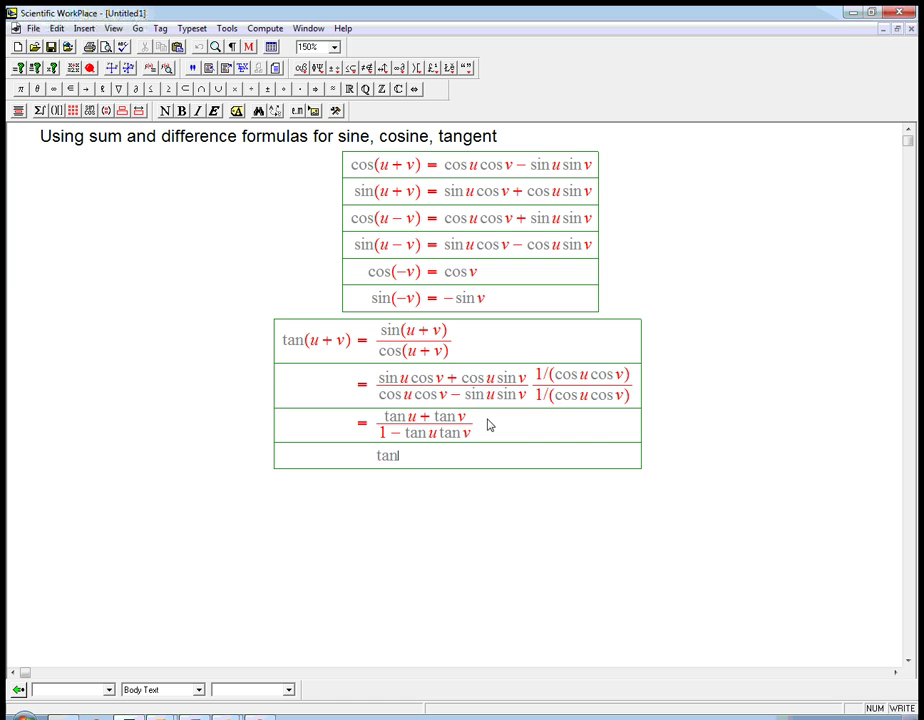
pyautogui.write('(u-v=')
pyautogui.hotkey('ctrl', 'f')
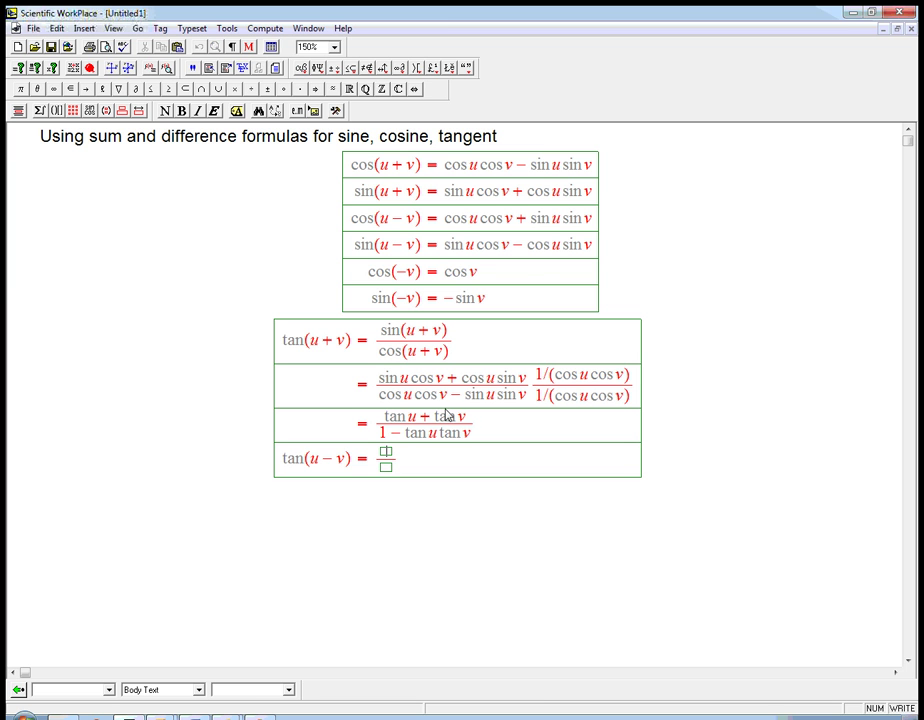
pyautogui.write('tanu-tan')
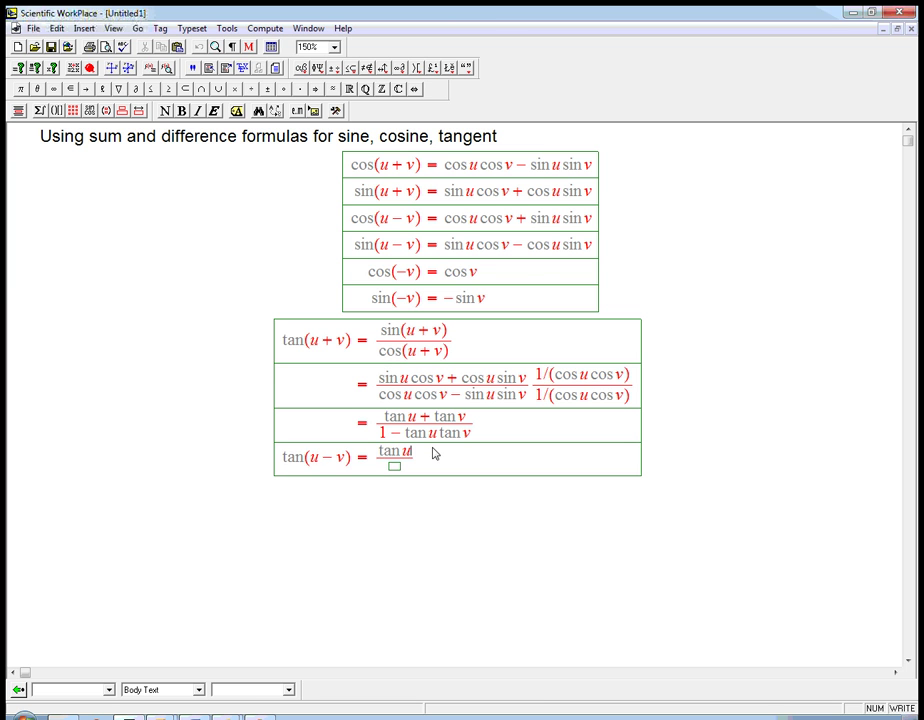
pyautogui.write('v')
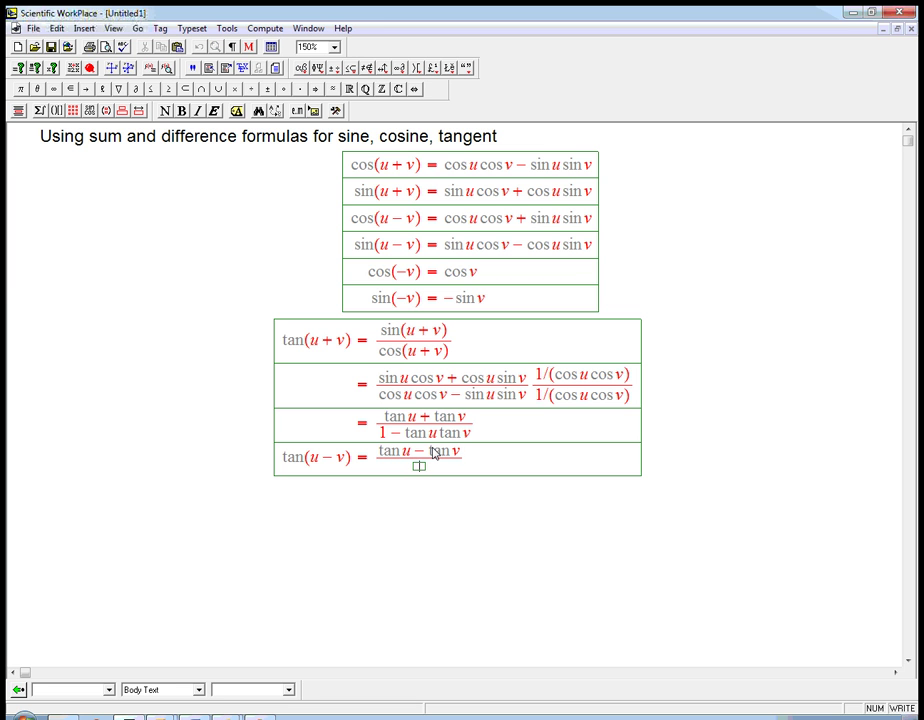
pyautogui.press('Tab')
pyautogui.write('1 + tan')
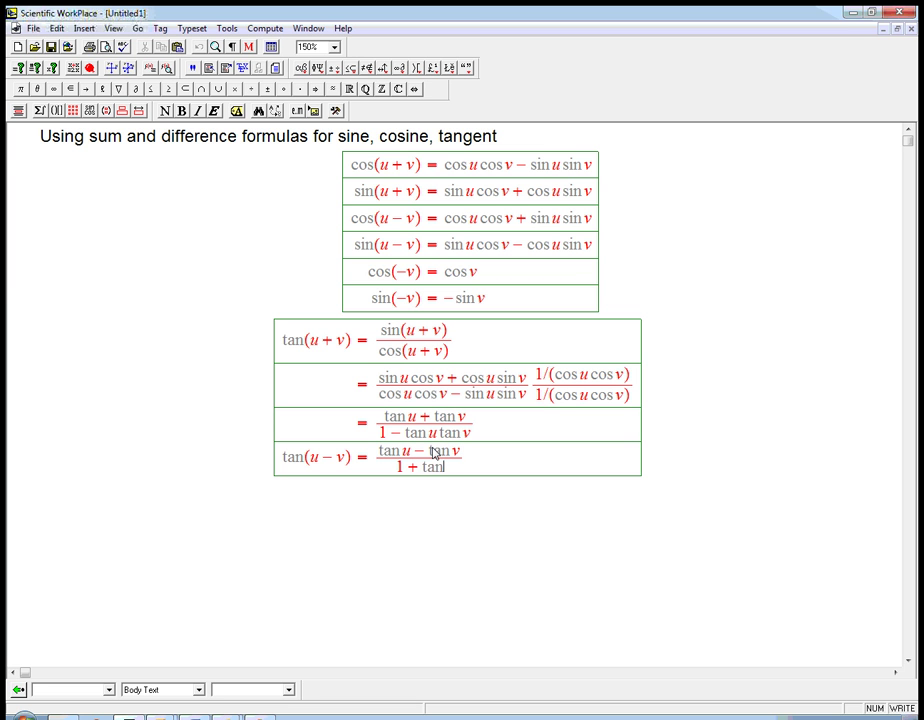
pyautogui.write(' u tan v')
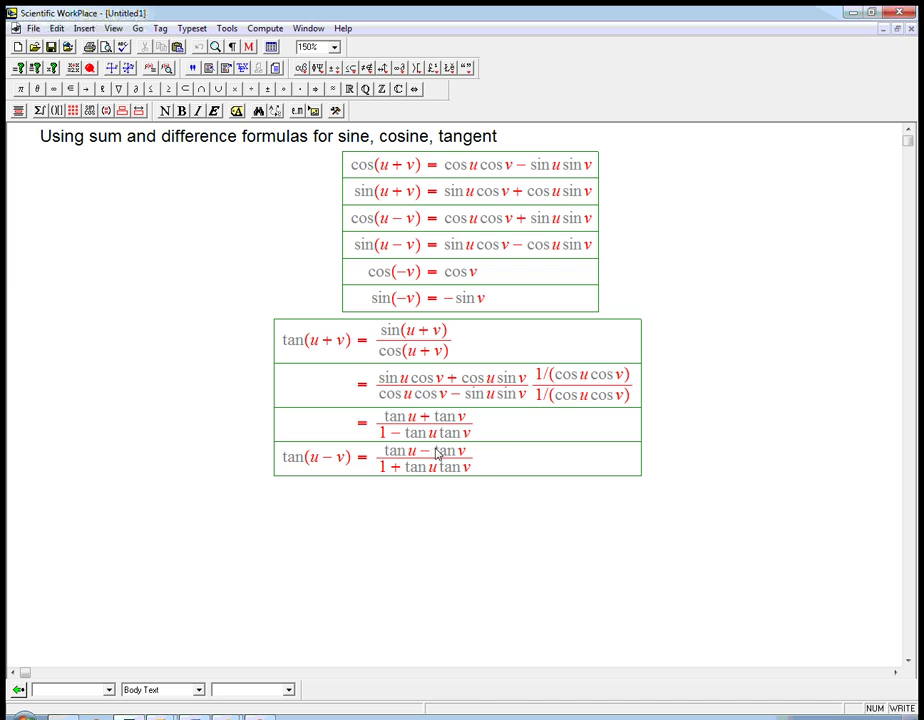
pyautogui.click(521, 487)
# Step: Write 'Two examples:' followed by a centred display starting cos 195° =
pyautogui.write('Two e')
pyautogui.write('xamples:')
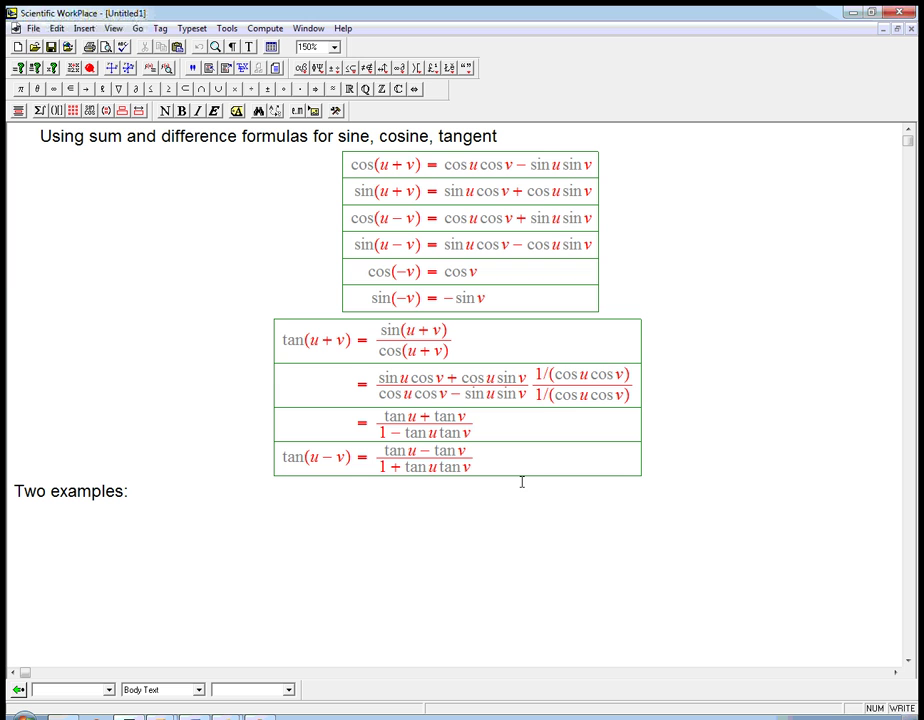
pyautogui.hotkey('ctrl', 'd')
pyautogui.write('cos 195')
pyautogui.hotkey('ctrl', 'h')
pyautogui.click(284, 89)
pyautogui.press('Right')
pyautogui.write('=')
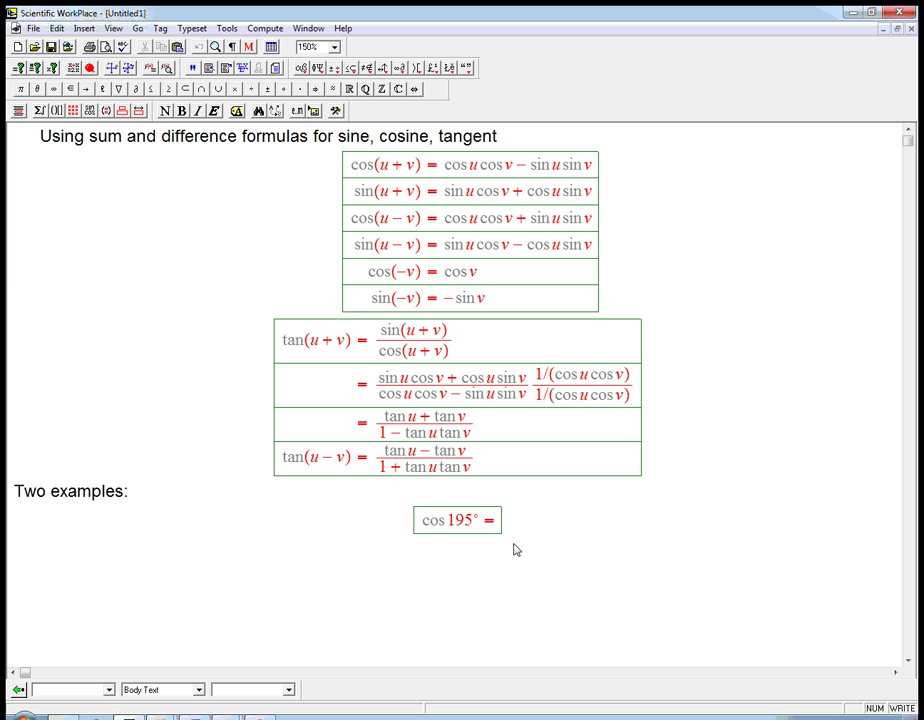
# Step: Rewrite cos 195° as cos(45° + 150°) and add a second row
pyautogui.write('c')
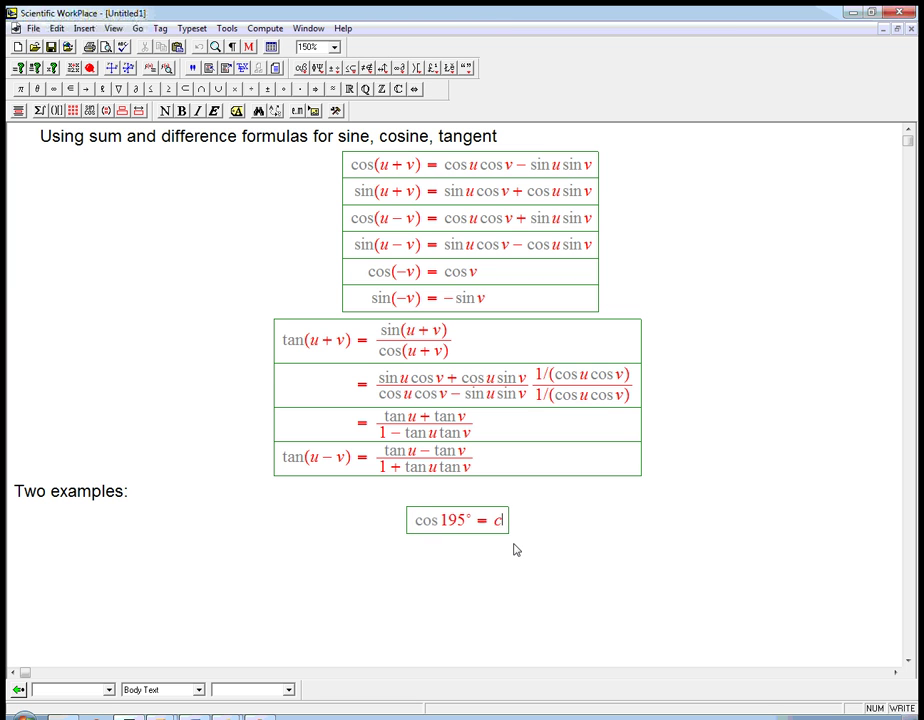
pyautogui.write('os(45')
pyautogui.hotkey('ctrl', 'h')
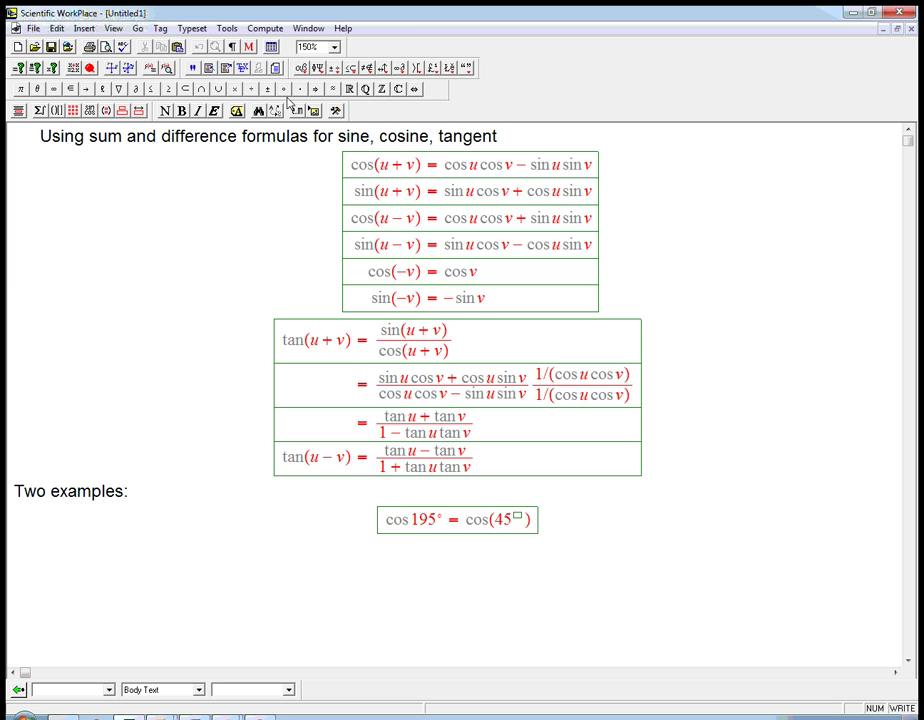
pyautogui.click(208, 72)
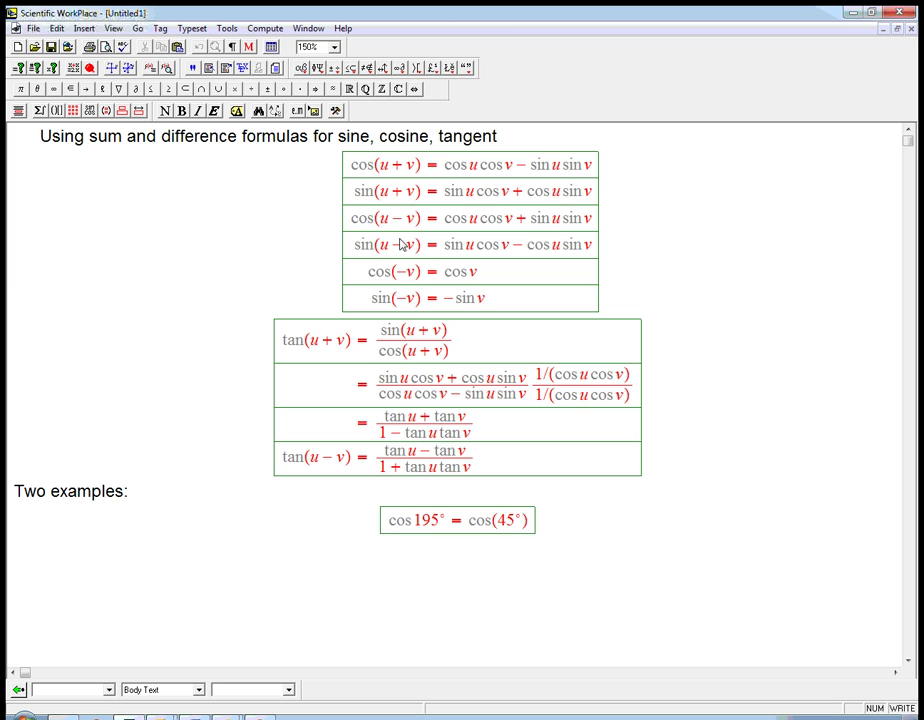
pyautogui.press('space')
pyautogui.write('+ ')
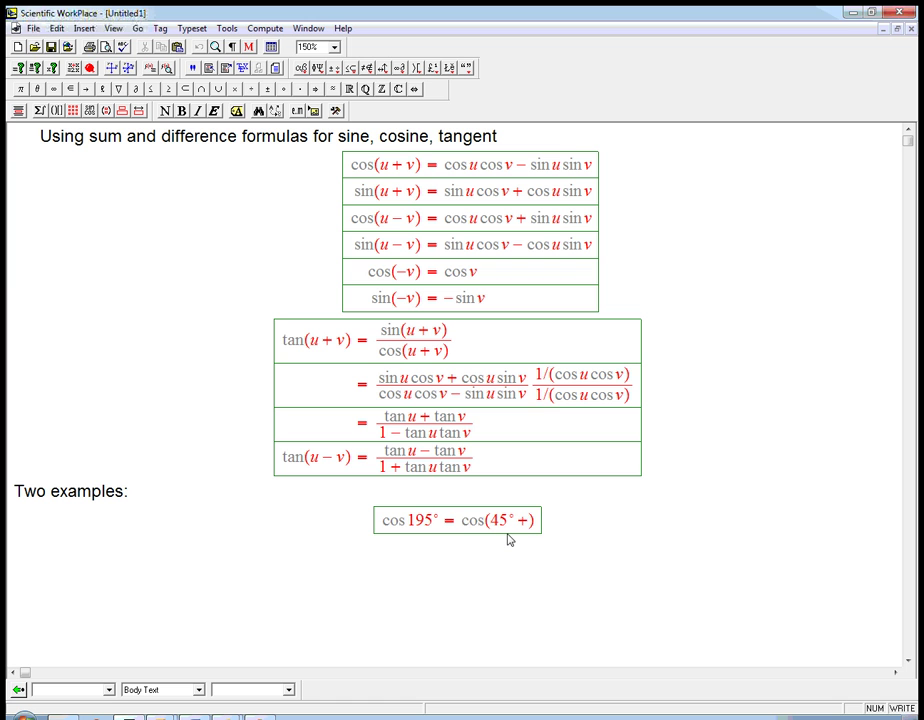
pyautogui.write('150')
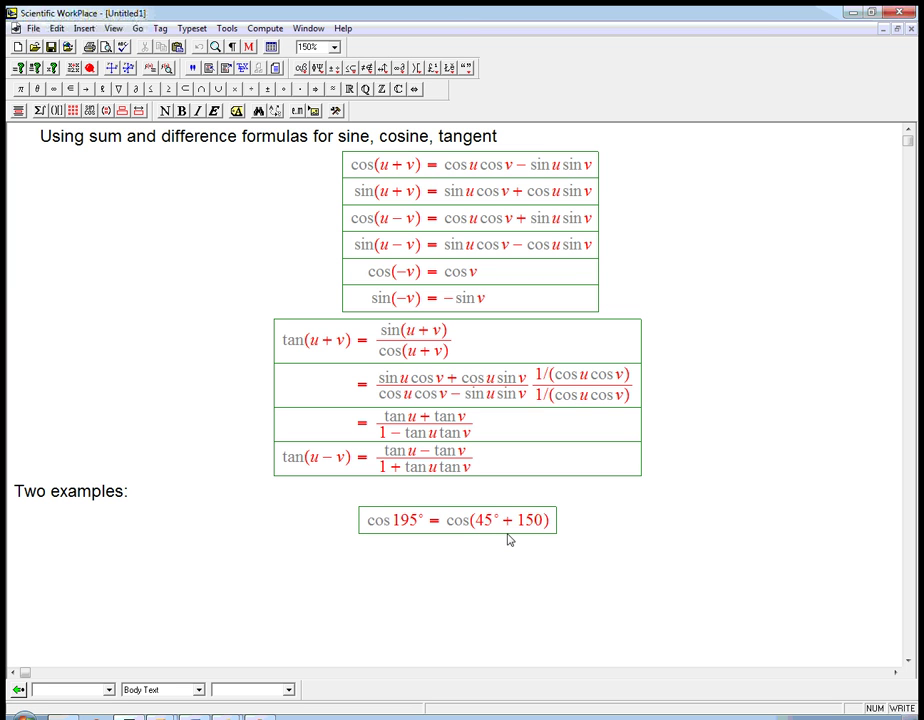
pyautogui.hotkey('ctrl', 'h')
pyautogui.click(208, 70)
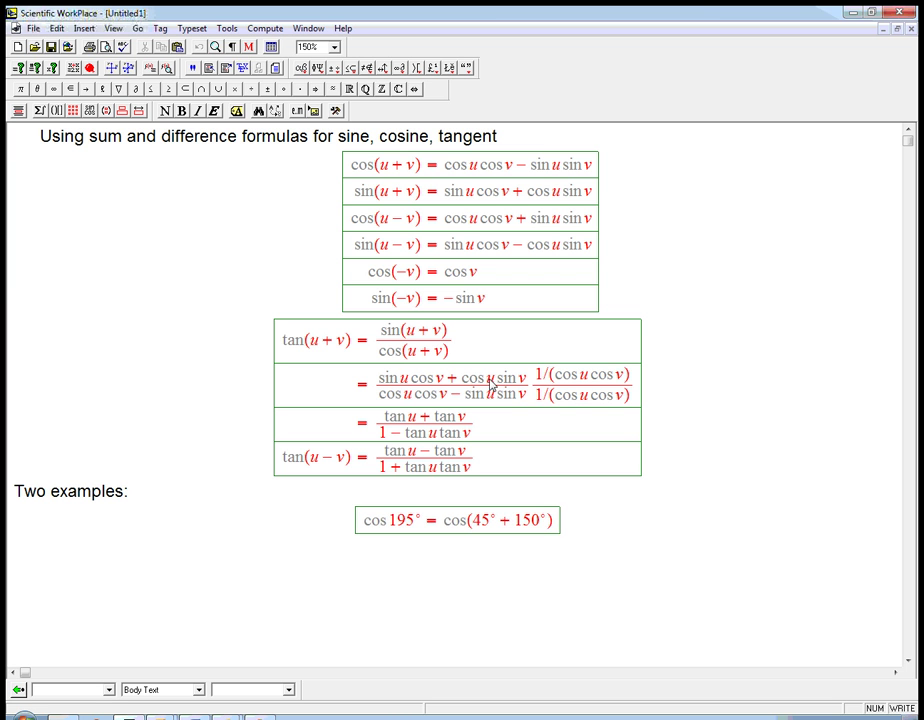
pyautogui.press('Right')
pyautogui.press('Right')
pyautogui.press('Return')
# Step: Begin the second row with = cos(45°) cos 150
pyautogui.write('= cos(45')
pyautogui.hotkey('ctrl', 'h')
pyautogui.click(285, 89)
pyautogui.press('Right')
pyautogui.press('Right')
pyautogui.write('cos 150')
# Step: Complete the second row as cos(45°) cos 150° − sin 45° sin 150°
pyautogui.hotkey('ctrl', 'h')
pyautogui.click(286, 89)
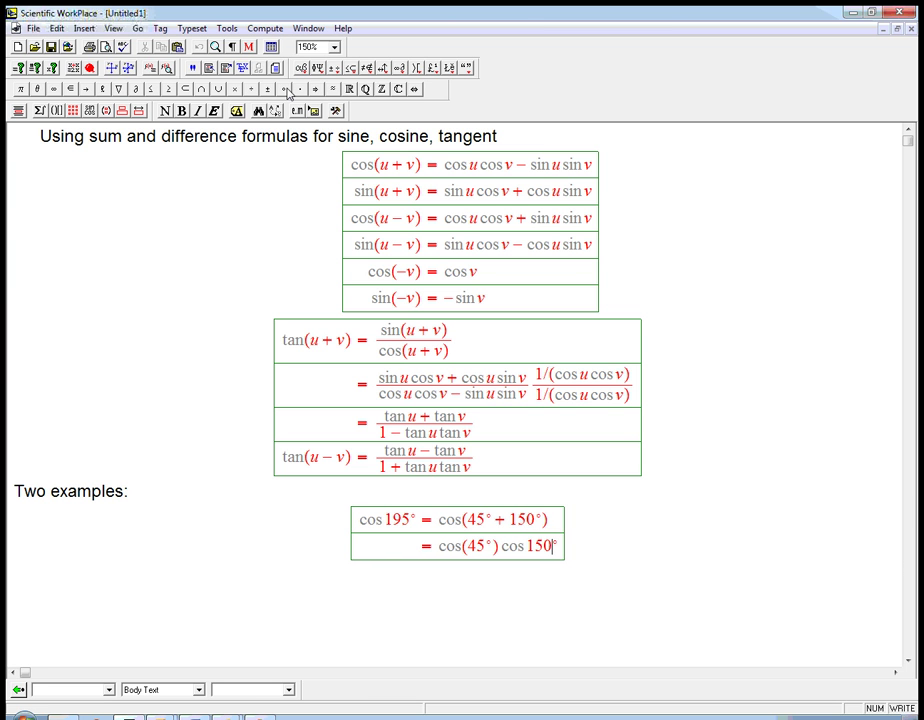
pyautogui.press('space')
pyautogui.write('-sin')
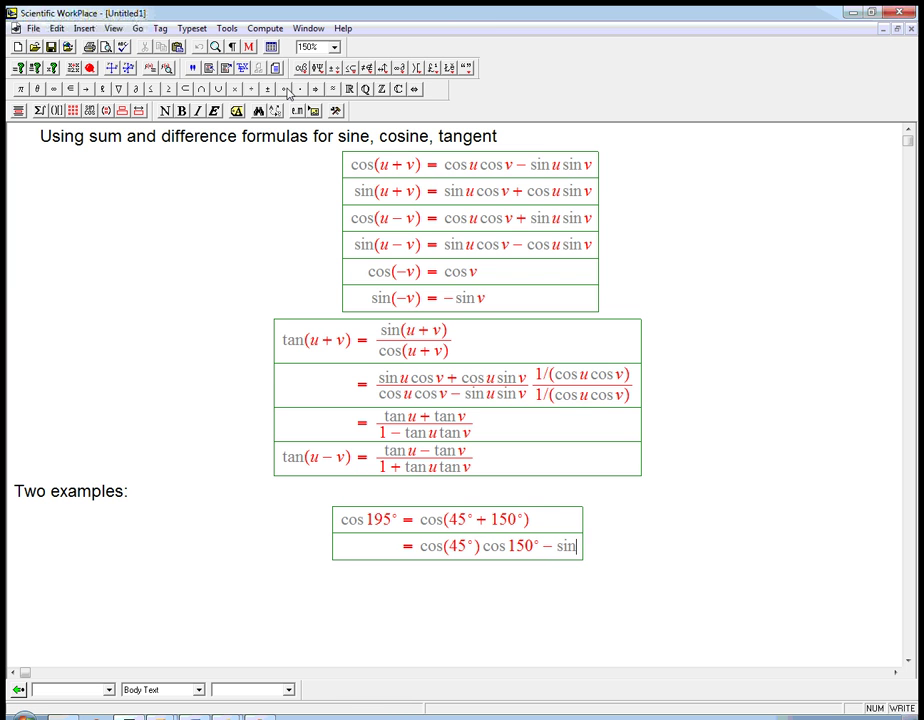
pyautogui.write('45')
pyautogui.hotkey('ctrl', 'h')
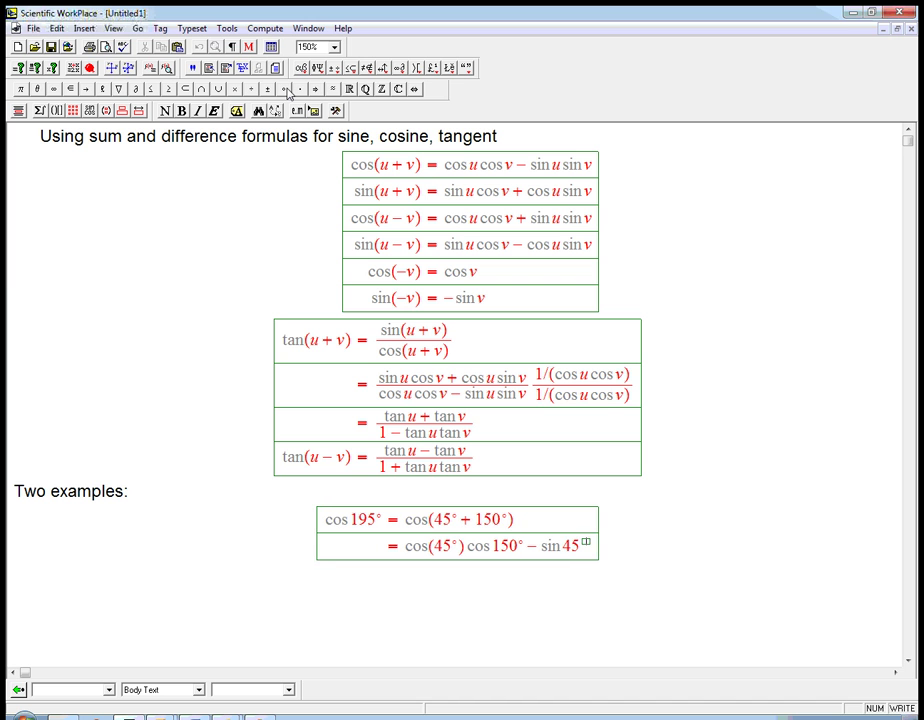
pyautogui.click(287, 89)
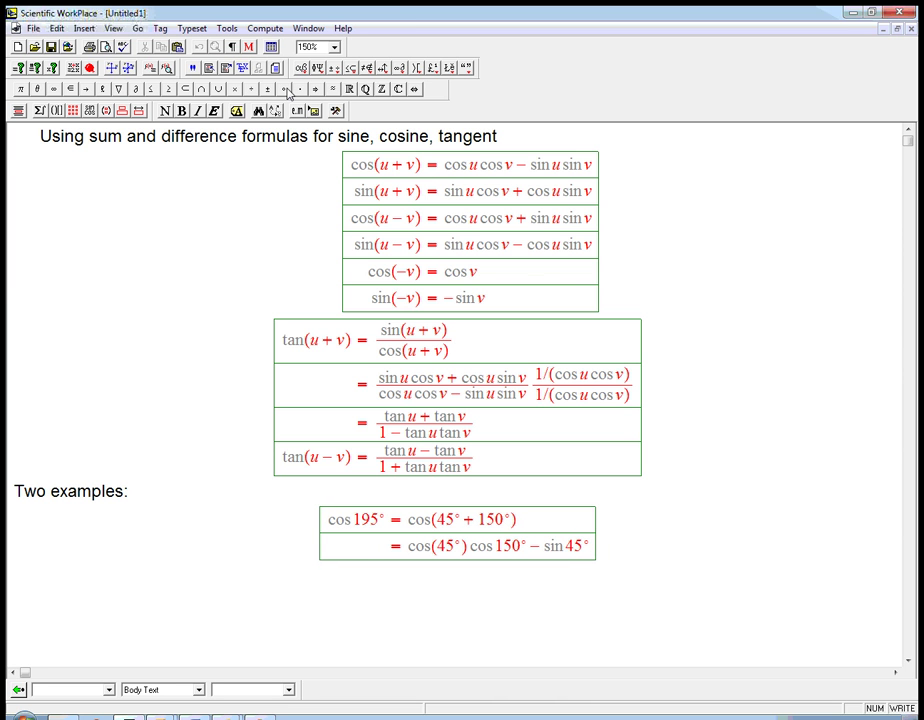
pyautogui.write('sin 150')
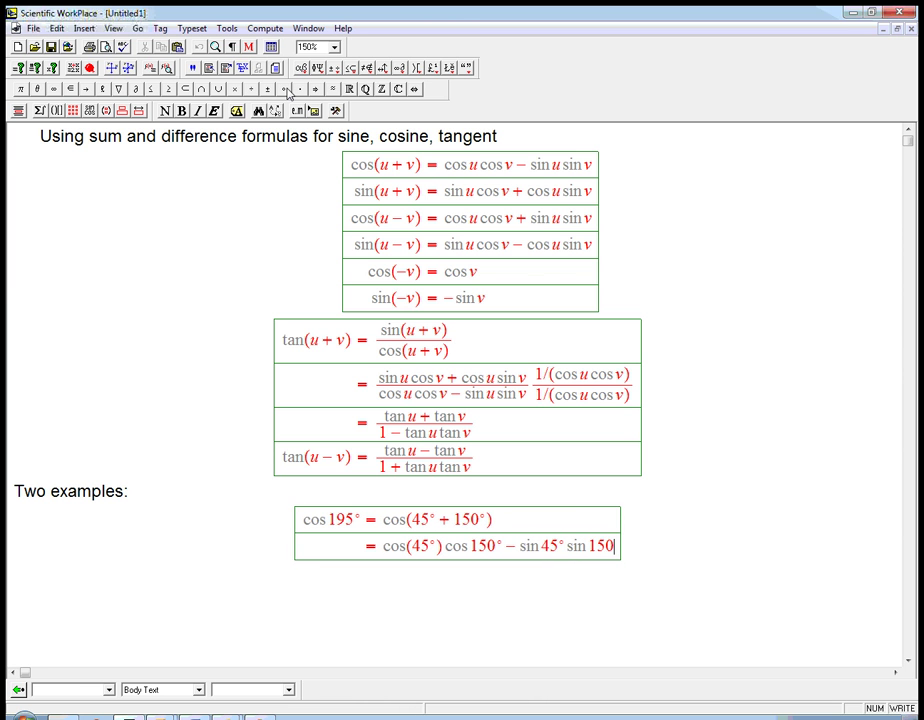
pyautogui.hotkey('ctrl', 'h')
pyautogui.click(287, 89)
# Step: Add a third row beginning = √2/2
pyautogui.press('Return')
pyautogui.write('=')
pyautogui.hotkey('ctrl', 'f')
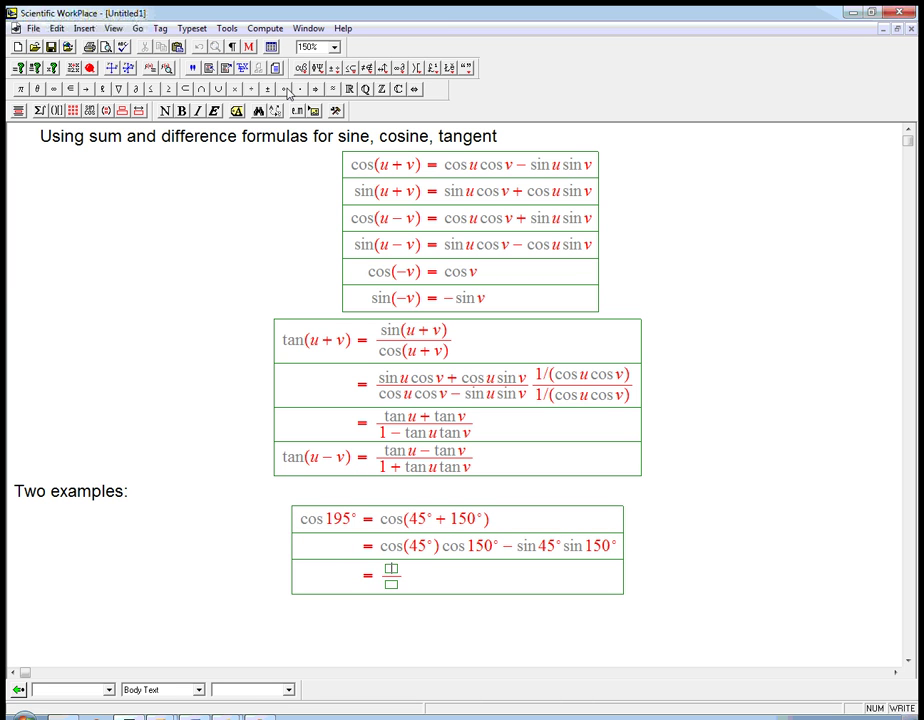
pyautogui.hotkey('ctrl', 'r')
pyautogui.write('2')
pyautogui.press('Tab')
pyautogui.write('2')
pyautogui.press('Right')
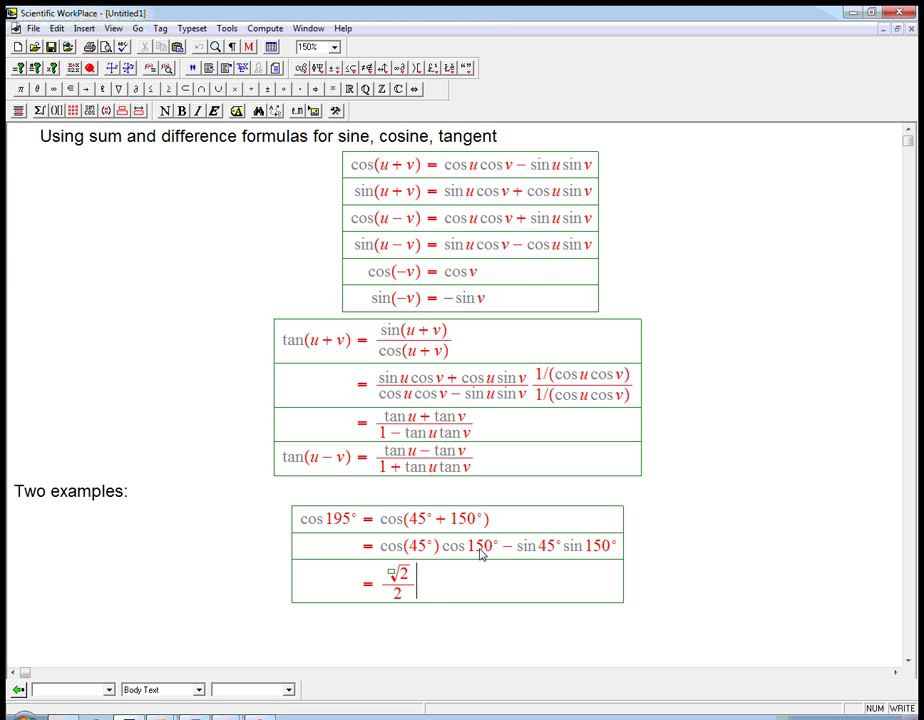
# Step: Multiply √2/2 by −√3/2 in the third row
pyautogui.hotkey('ctrl', 'f')
pyautogui.write('-')
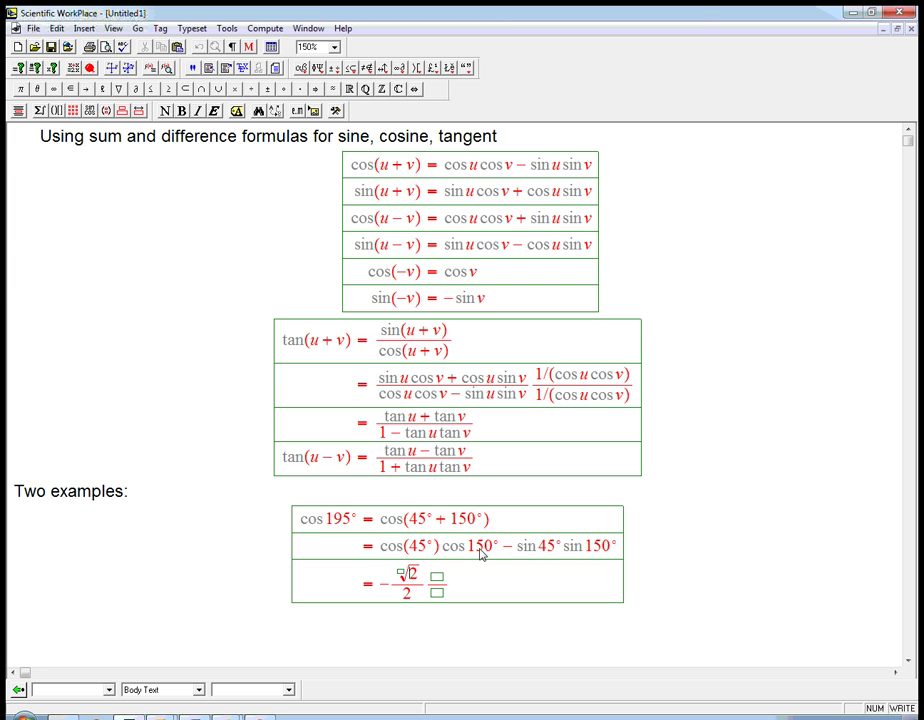
pyautogui.hotkey('ctrl', 'r')
pyautogui.write('3')
pyautogui.press('Tab')
pyautogui.write('2')
pyautogui.hotkey('ctrl', 'm')
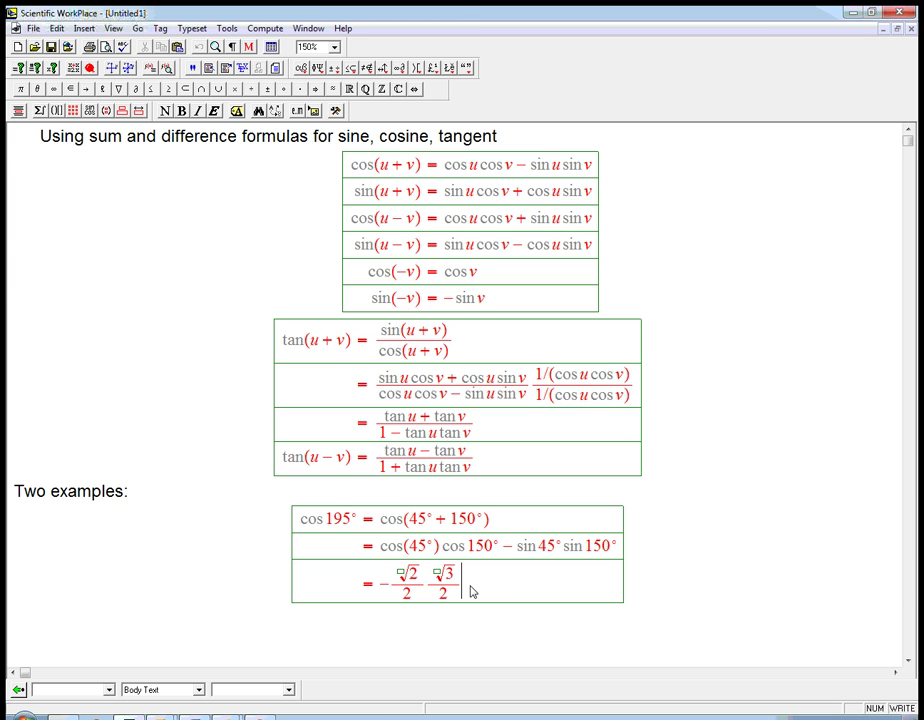
# Step: Subtract (√2/2)(1/2) to finish the third row, and begin a fourth row with =−
pyautogui.write('-')
pyautogui.hotkey('ctrl', 'f')
pyautogui.hotkey('ctrl', 'r')
pyautogui.write('2')
pyautogui.press('Tab')
pyautogui.write('2')
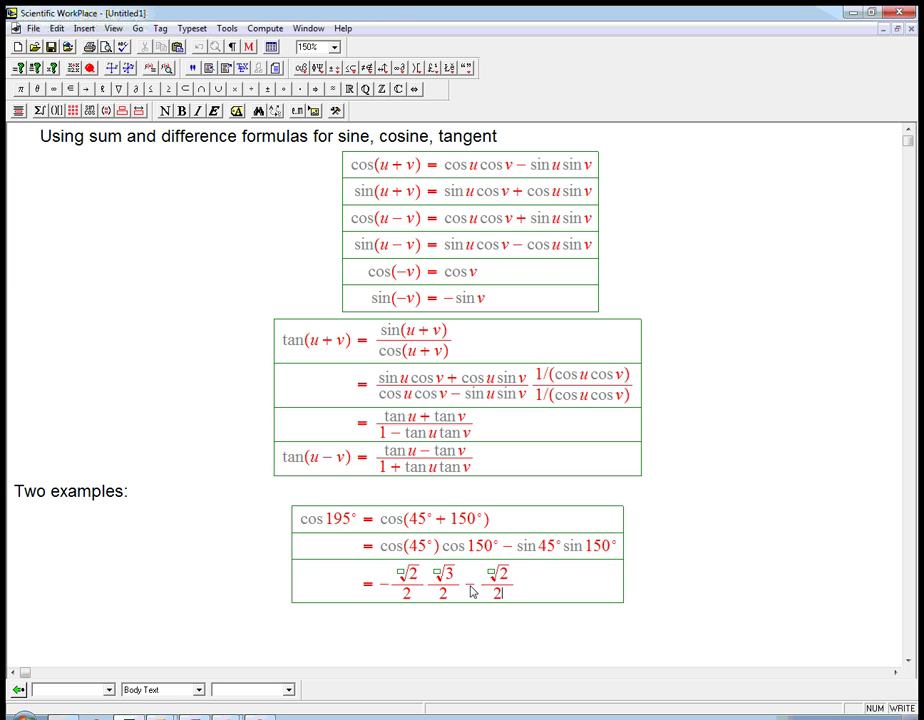
pyautogui.hotkey('ctrl', 'f')
pyautogui.write('1')
pyautogui.press('Tab')
pyautogui.write('2')
pyautogui.press('Return')
pyautogui.write('=')
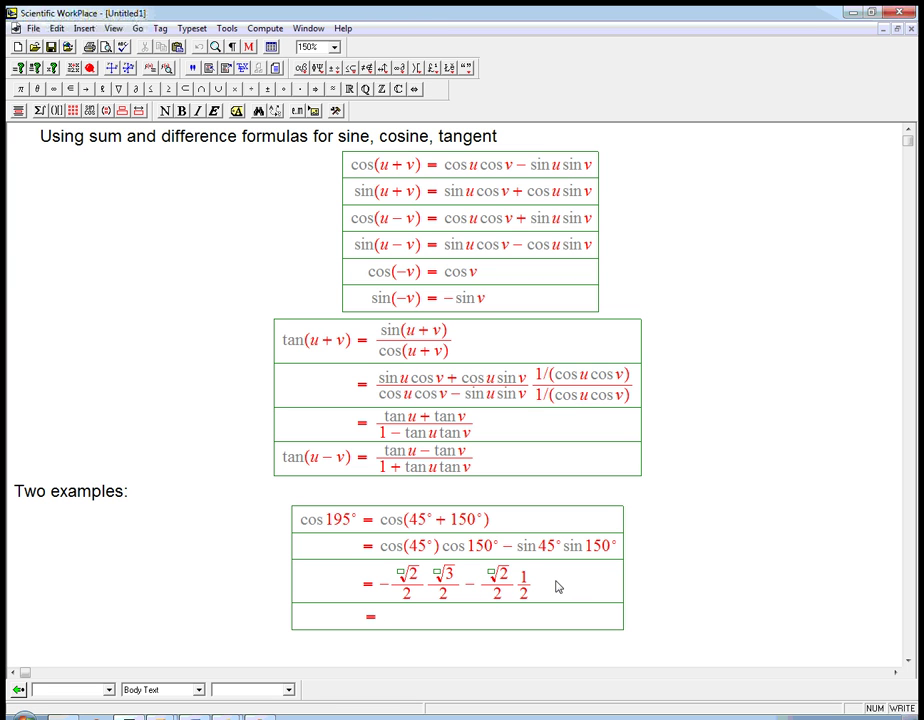
pyautogui.write('-')
# Step: Enter the fraction (√6 − √2)/4 after the minus sign in the fourth row
pyautogui.hotkey('ctrl', 'f')
pyautogui.press('Down')
pyautogui.write('4')
pyautogui.press('Up')
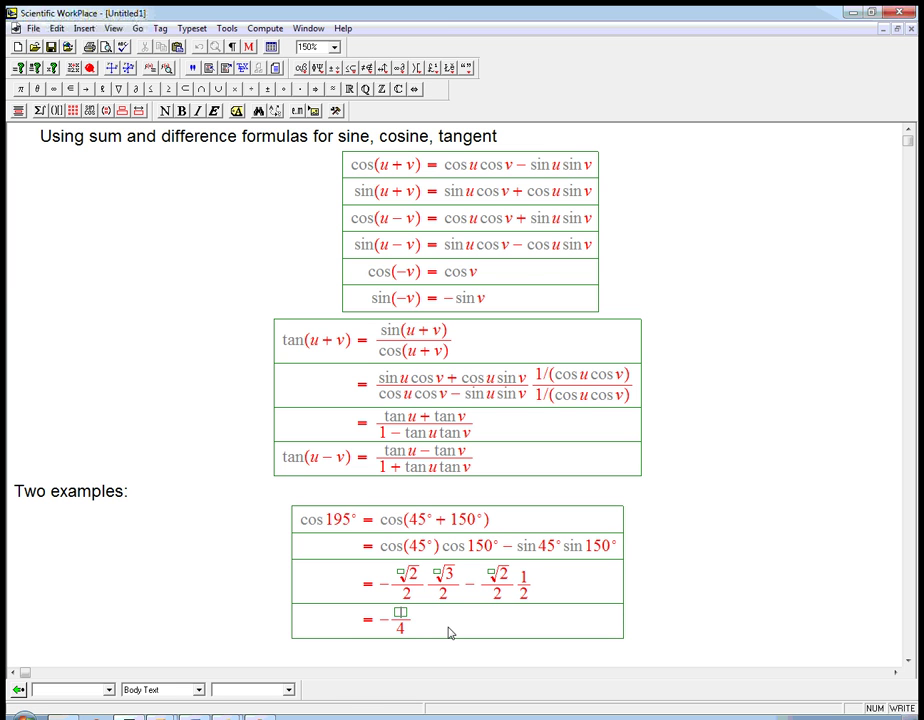
pyautogui.hotkey('ctrl', 'r')
pyautogui.write('6')
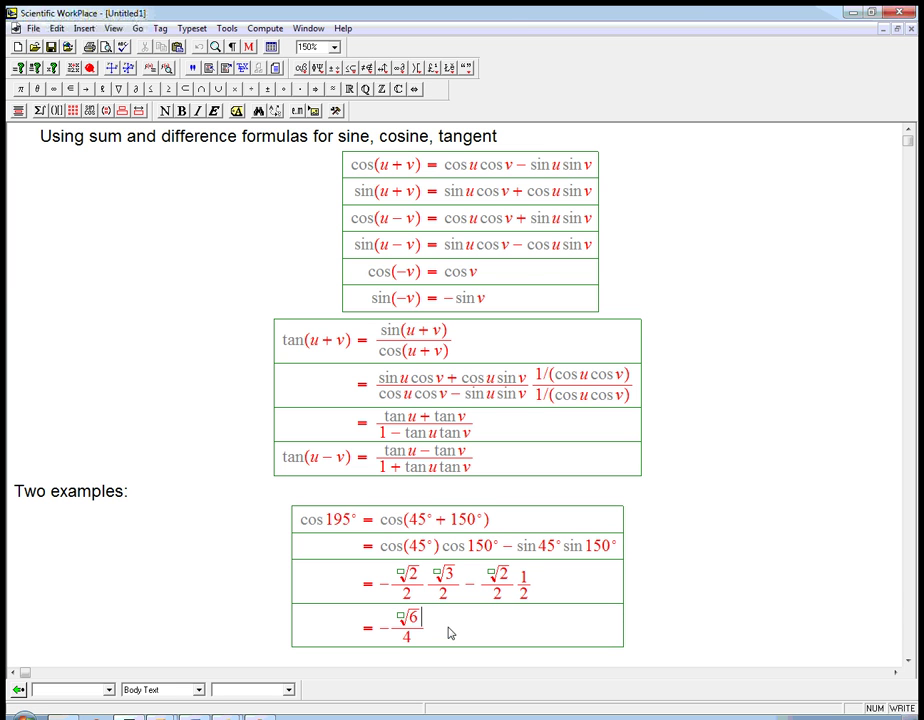
pyautogui.press('Right')
pyautogui.write('-')
pyautogui.hotkey('ctrl', 'r')
pyautogui.write('2')
pyautogui.hotkey('shift', 'Left')
pyautogui.hotkey('ctrl', 'r')
# Step: Move the minus onto √6 and change the middle sign to +, giving (−√6 + √2)/4
pyautogui.click(390, 634)
pyautogui.press('BackSpace')
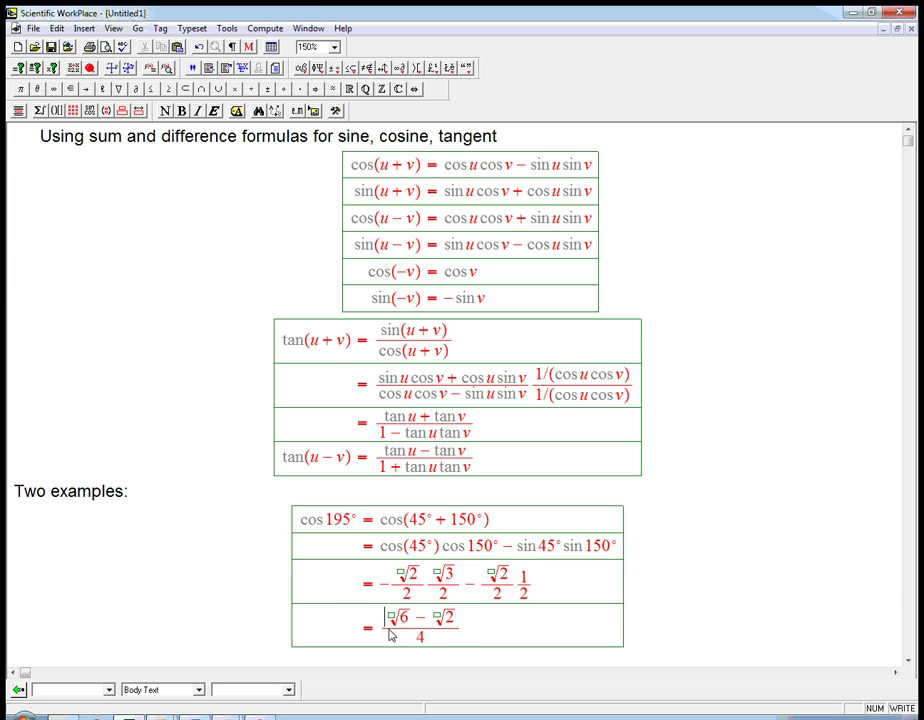
pyautogui.write('-')
pyautogui.press('Right')
pyautogui.press('Right')
pyautogui.press('BackSpace')
pyautogui.write('+')
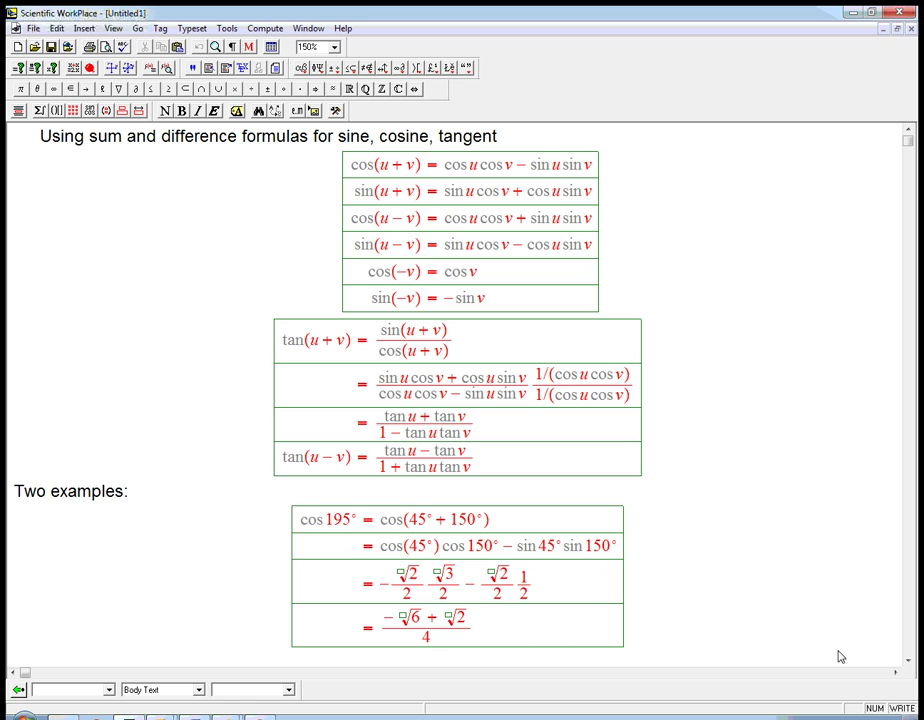
pyautogui.click(909, 662)
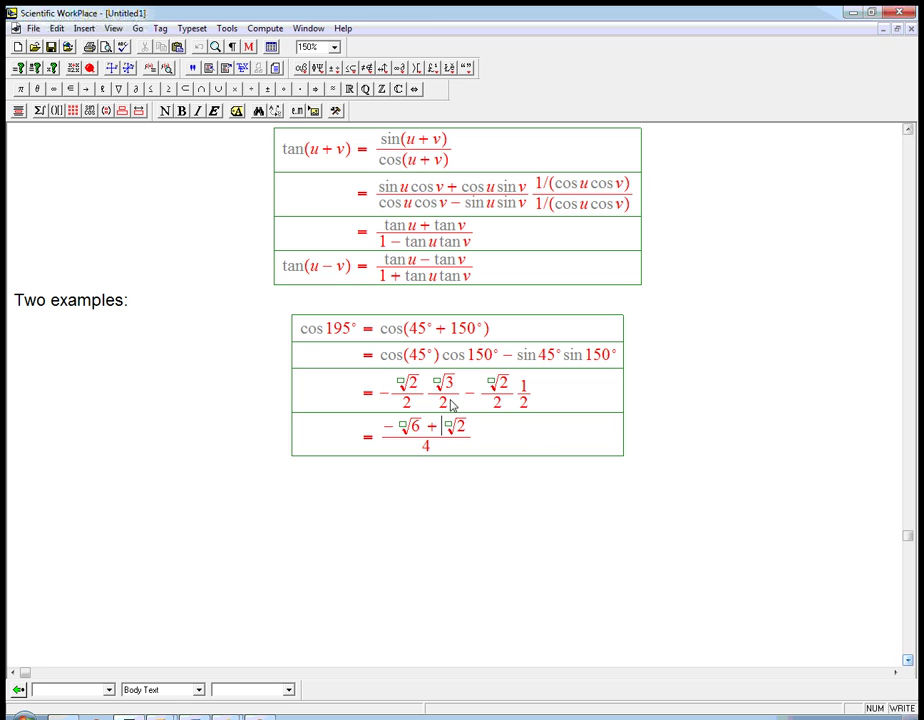
# Step: Start a display below the cos 195° example reading tan 165° =
pyautogui.click(619, 472)
pyautogui.hotkey('ctrl', 'd')
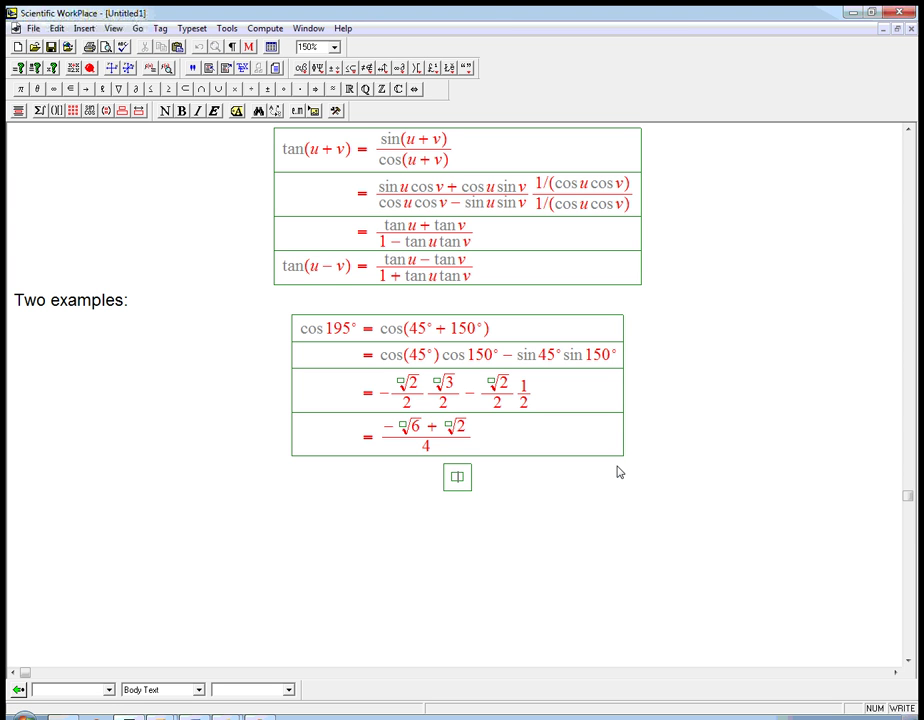
pyautogui.write('tan 165')
pyautogui.hotkey('ctrl', 'h')
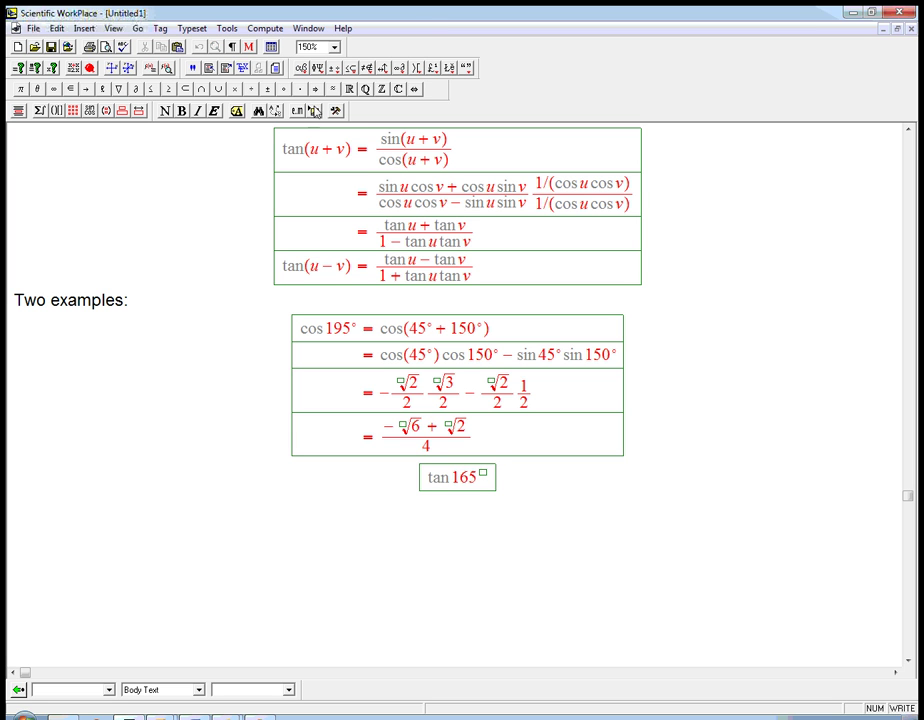
pyautogui.click(284, 90)
pyautogui.press('Right')
pyautogui.write('=')
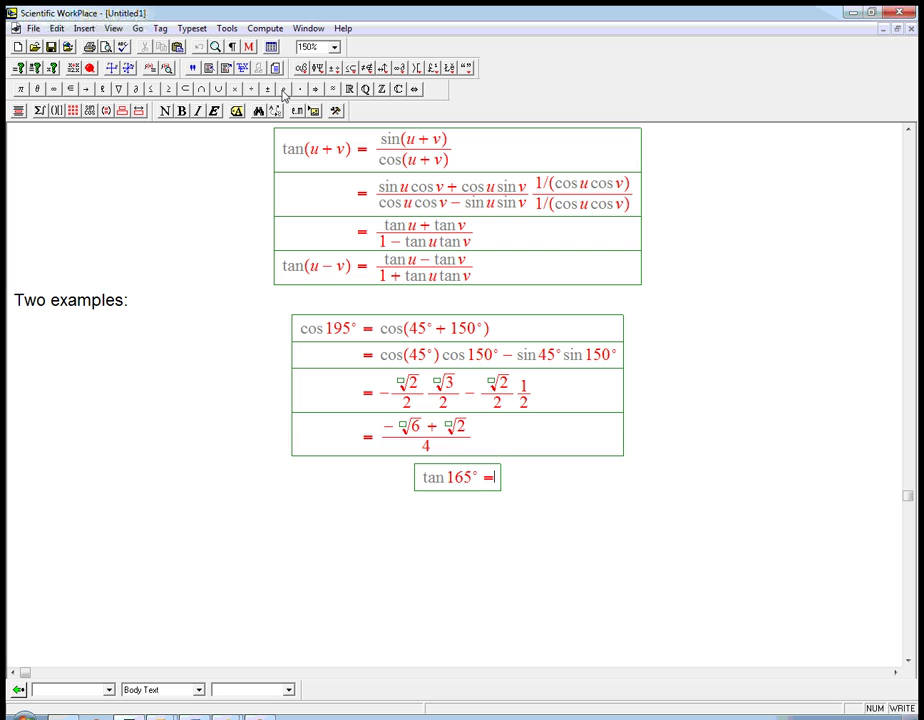
# Step: Continue the display with tan(45° + 120°), discarding a stray empty fraction
pyautogui.hotkey('ctrl', 'f')
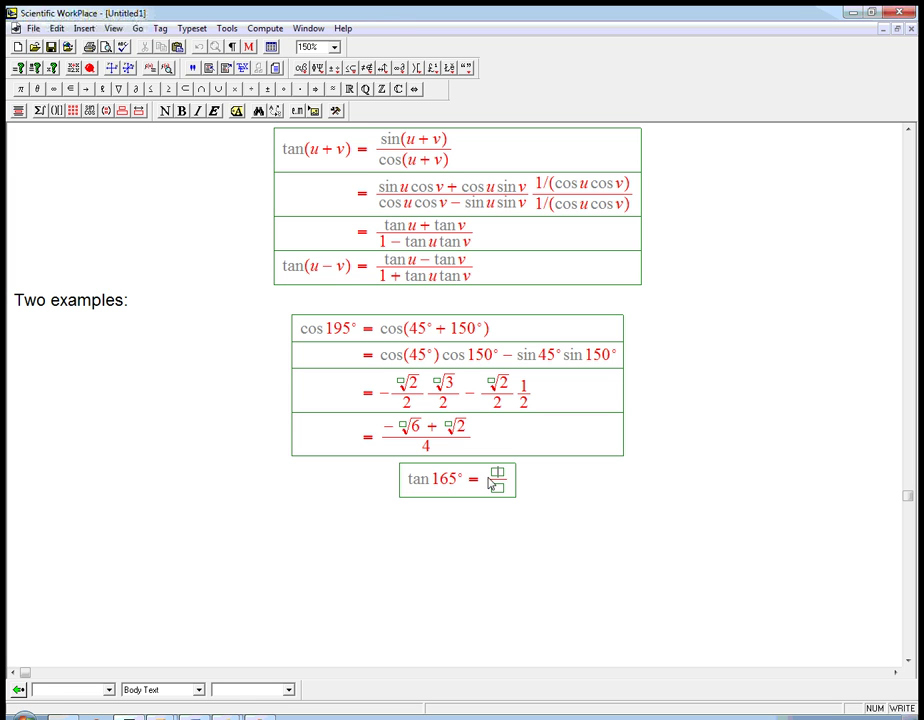
pyautogui.press('BackSpace')
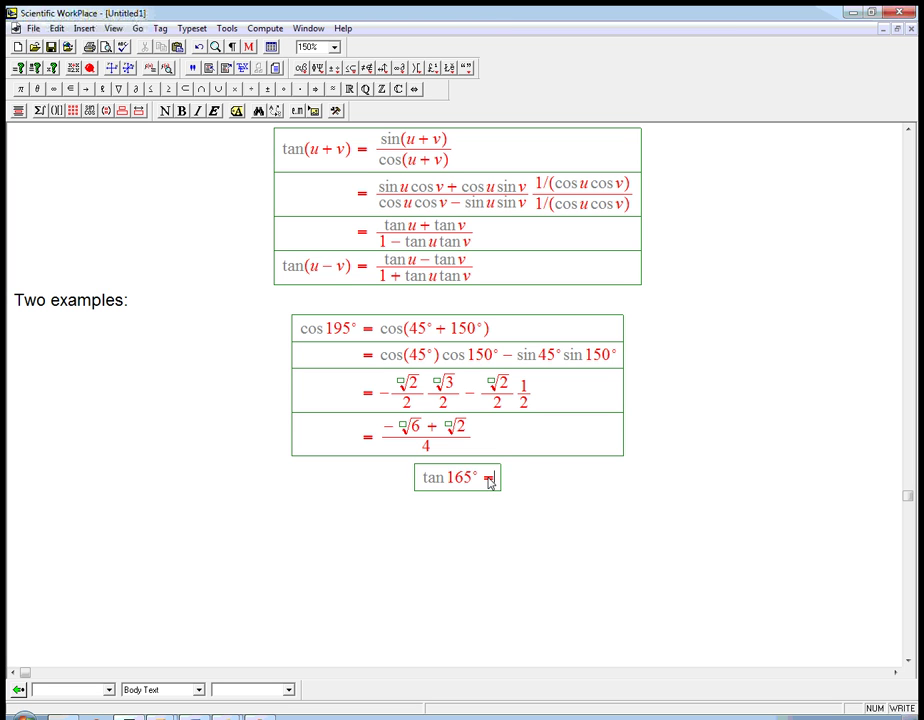
pyautogui.write('tan')
pyautogui.write('(45')
pyautogui.hotkey('ctrl', 'h')
pyautogui.click(283, 90)
pyautogui.press('Right')
pyautogui.write('+120')
pyautogui.hotkey('ctrl', 'h')
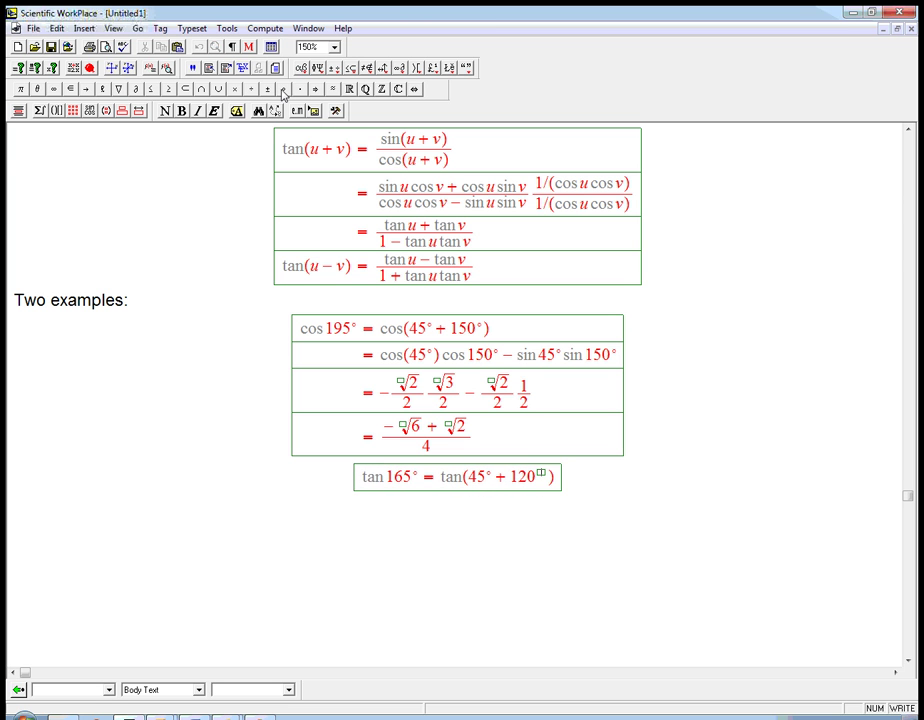
pyautogui.click(284, 90)
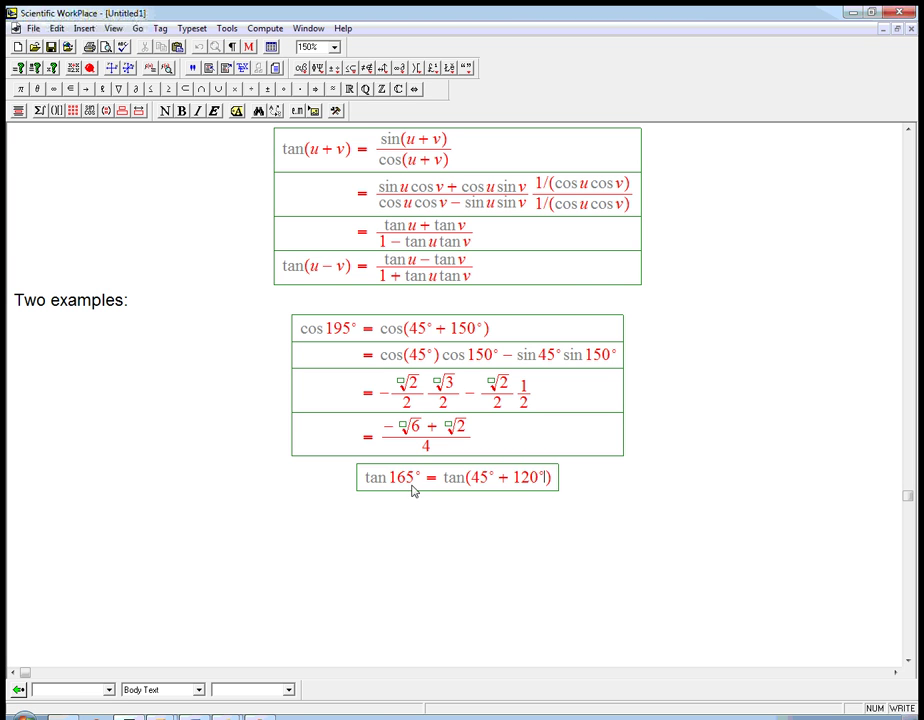
# Step: Add a row = fraction with numerator tan 45° + tan 120°
pyautogui.press('Return')
pyautogui.write('=')
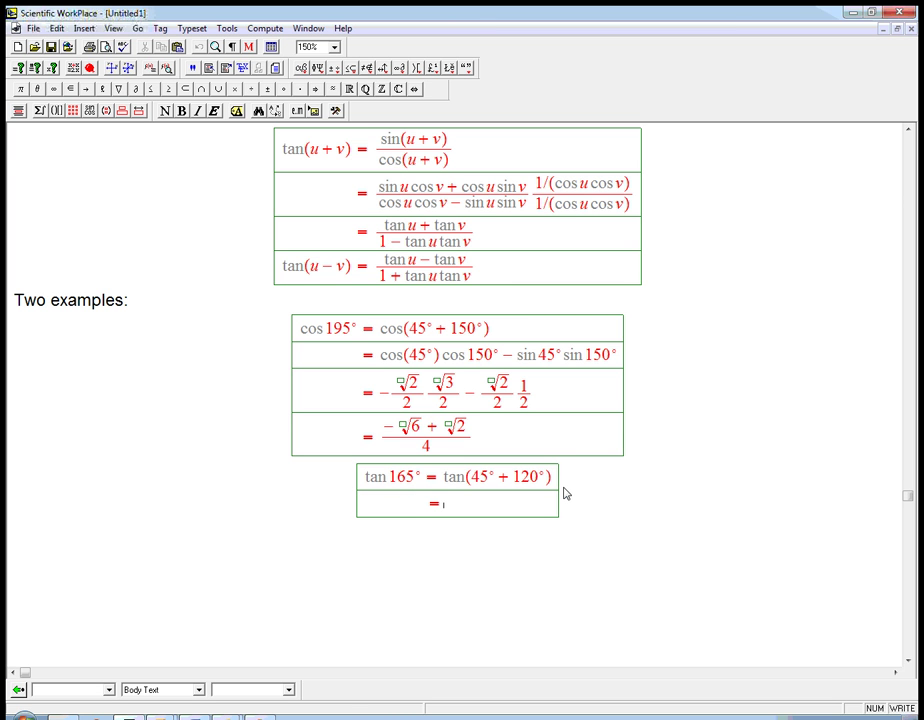
pyautogui.hotkey('ctrl', 'f')
pyautogui.write('tan 45')
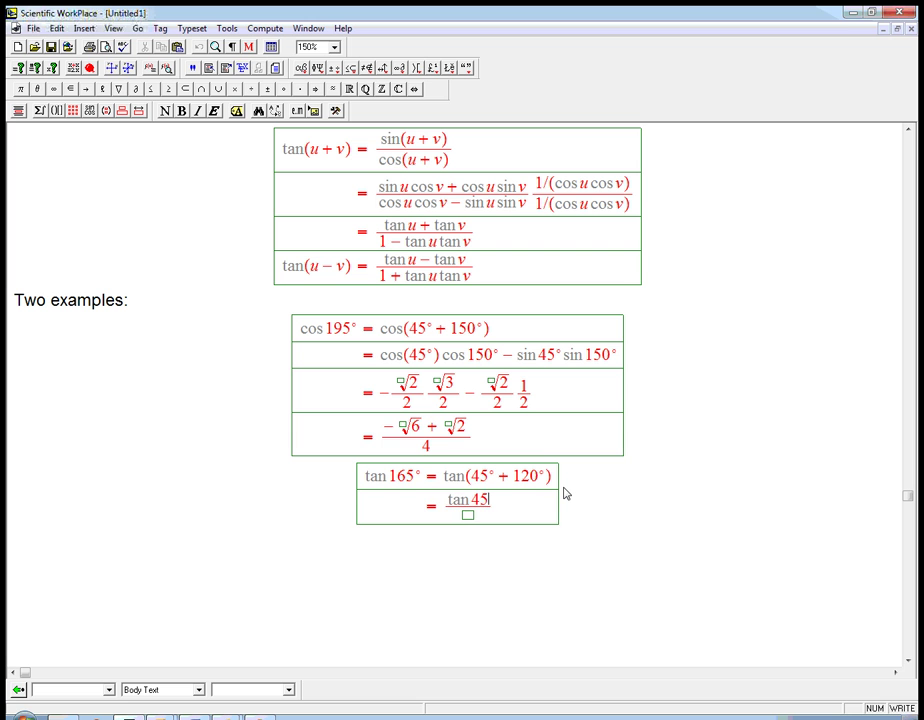
pyautogui.hotkey('ctrl', 'h')
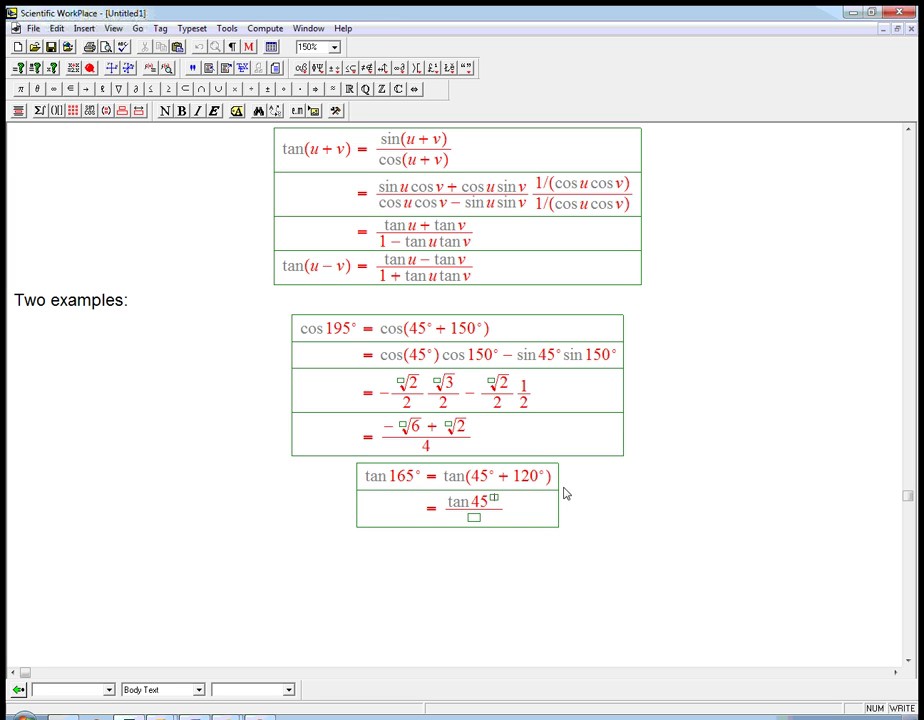
pyautogui.click(285, 90)
pyautogui.press('Right')
pyautogui.write('+ tan 120')
pyautogui.hotkey('ctrl', 'h')
pyautogui.click(285, 90)
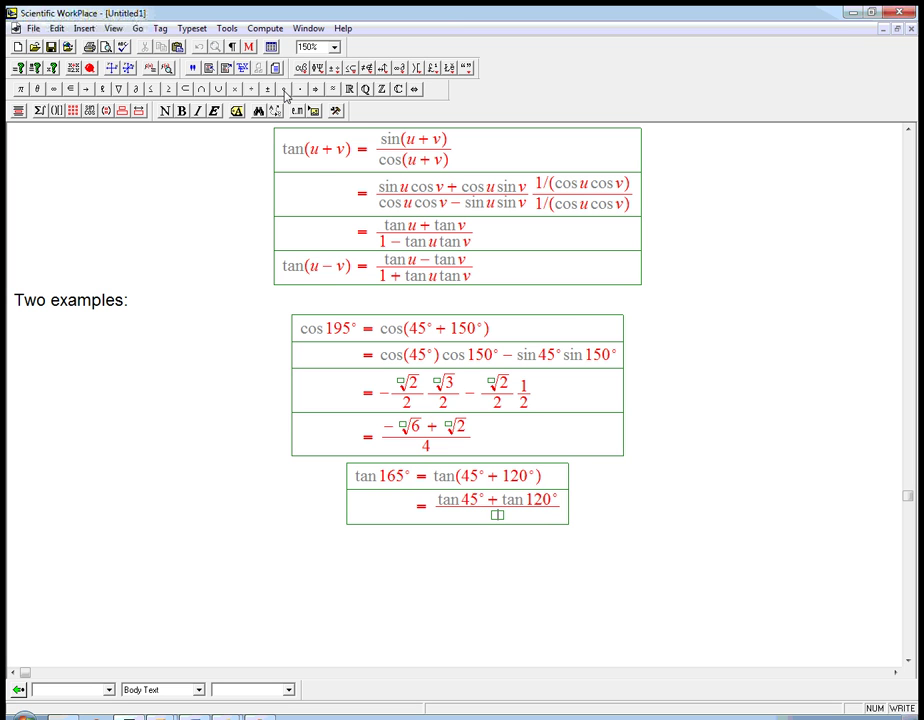
# Step: Fill the denominator with 1 − tan 45° tan 120°
pyautogui.press('Tab')
pyautogui.write('1-')
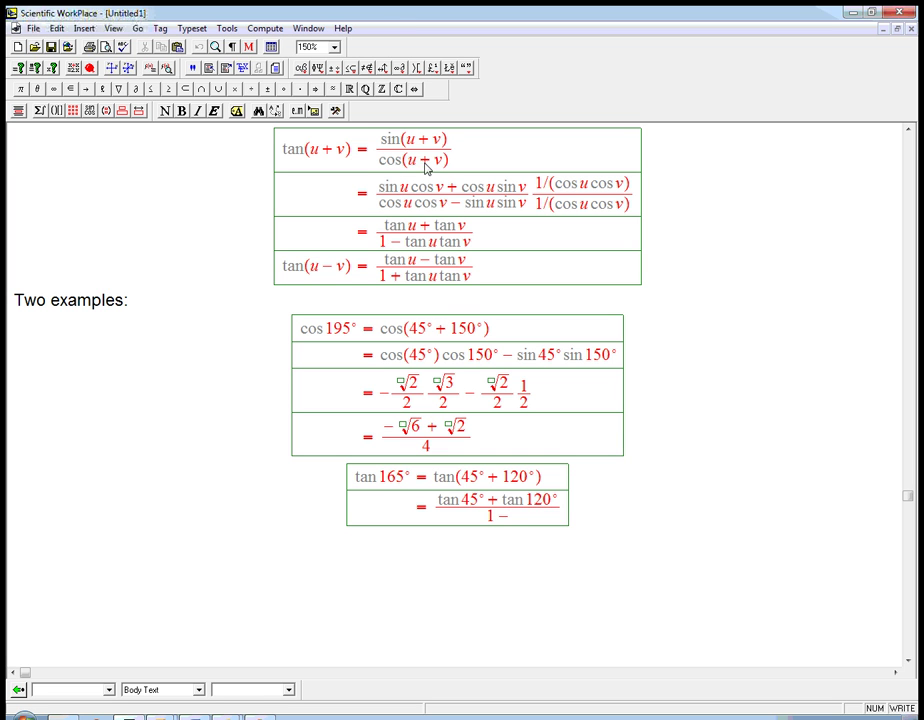
pyautogui.write('tan')
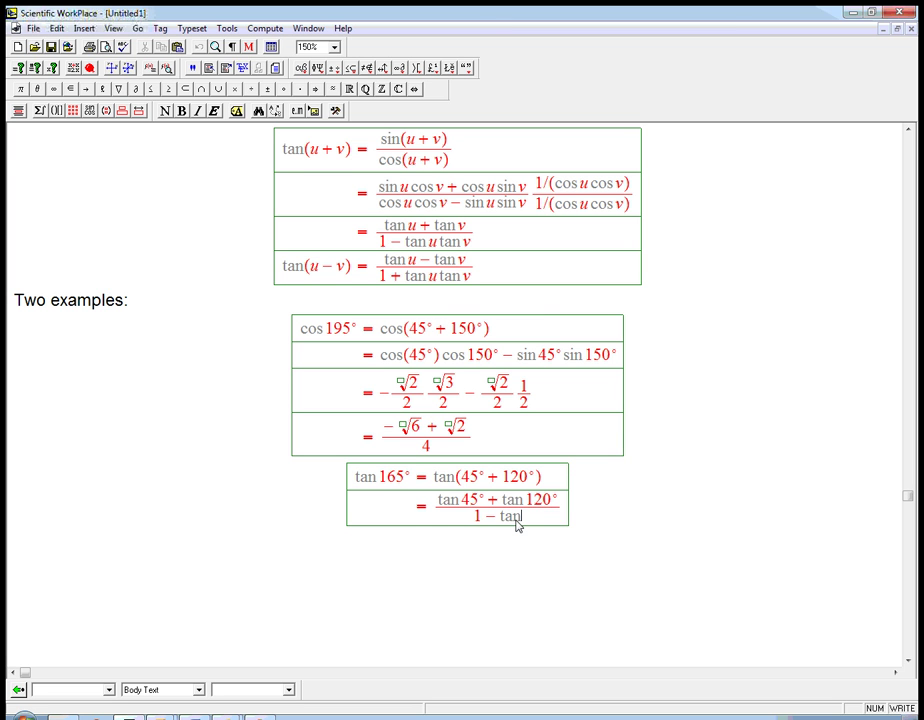
pyautogui.write('45')
pyautogui.hotkey('ctrl', 'h')
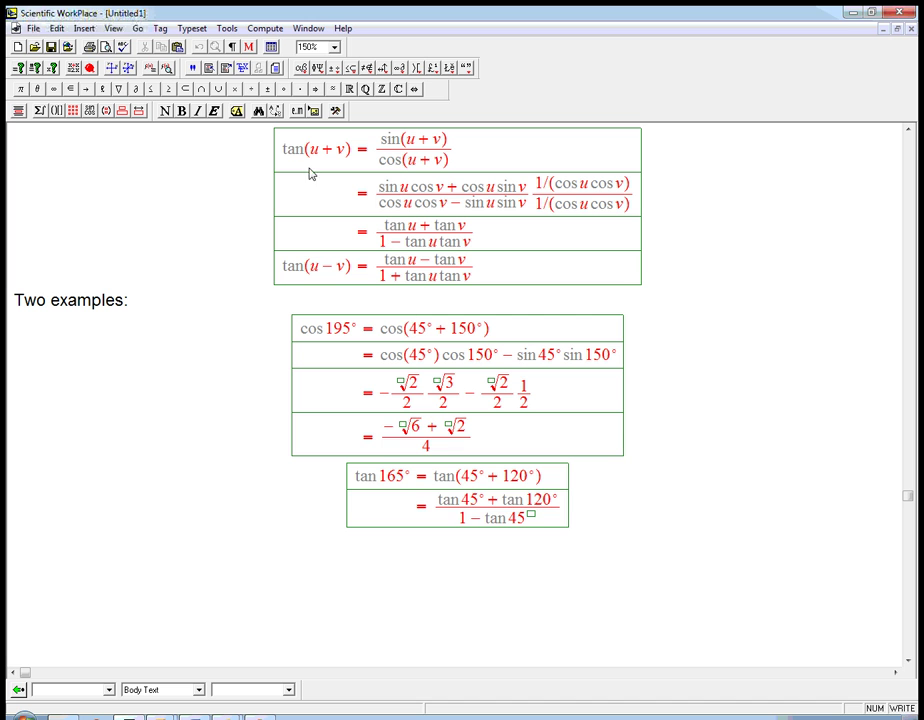
pyautogui.write('°')
pyautogui.press('Right')
pyautogui.write('tan ')
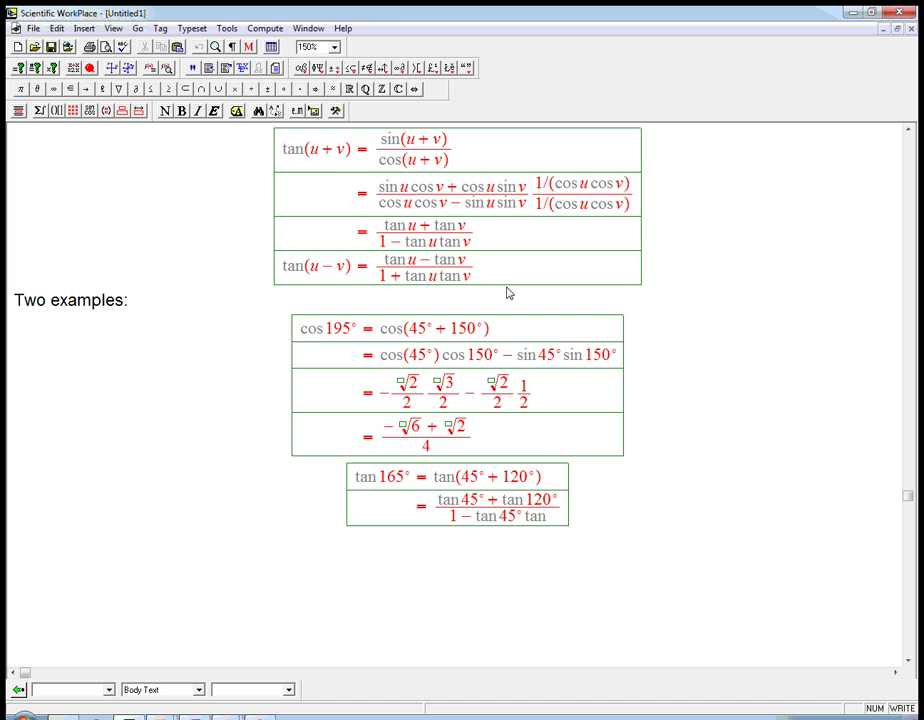
pyautogui.write('120')
pyautogui.hotkey('ctrl', 'h')
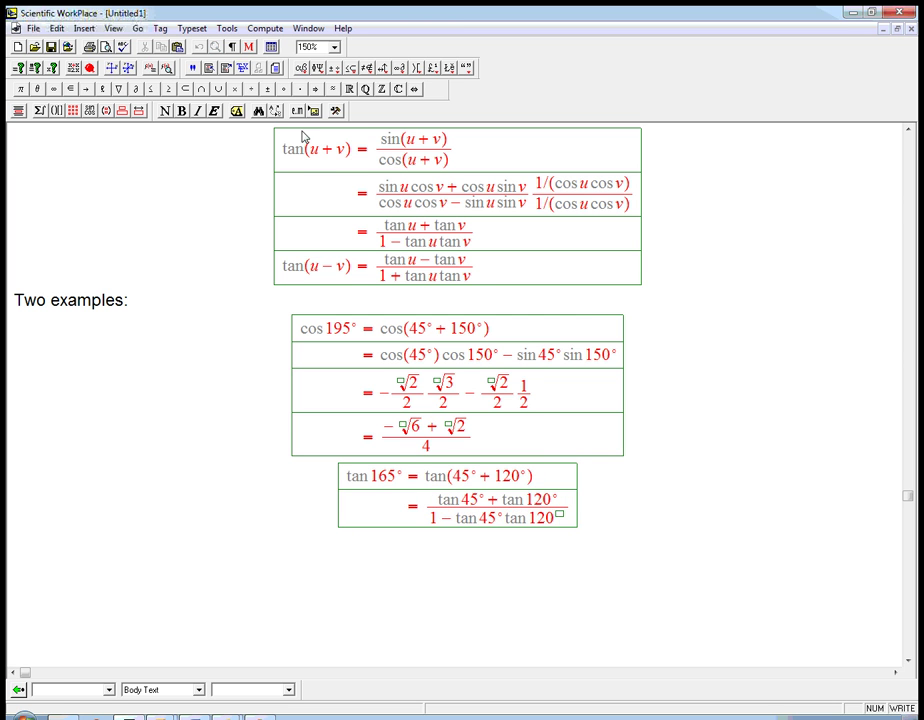
pyautogui.click(285, 89)
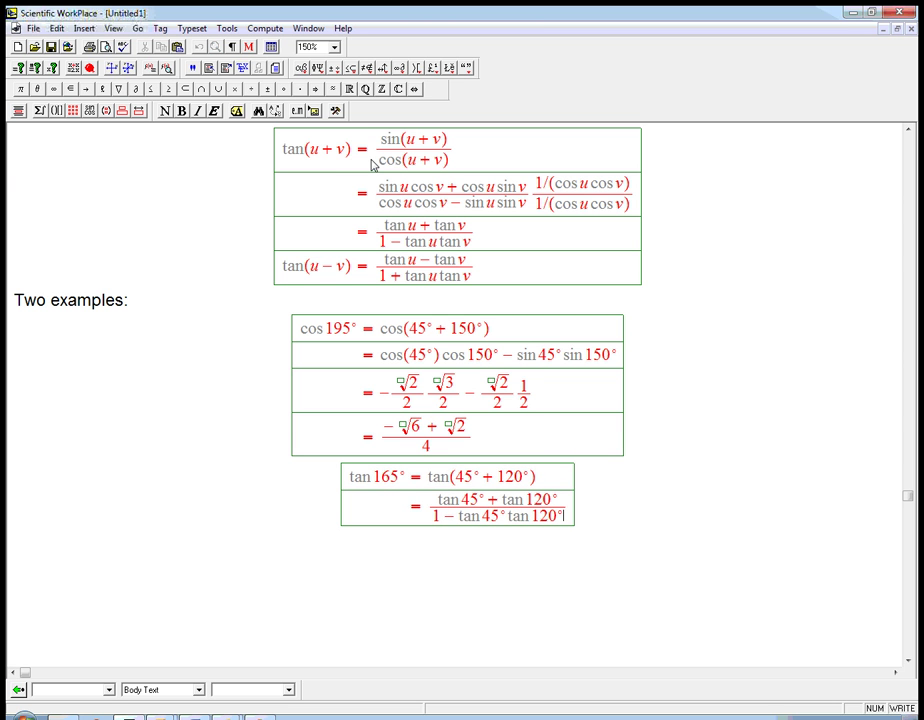
pyautogui.press('Return')
# Step: Begin the row = fraction with numerator 1 − √3
pyautogui.write('=')
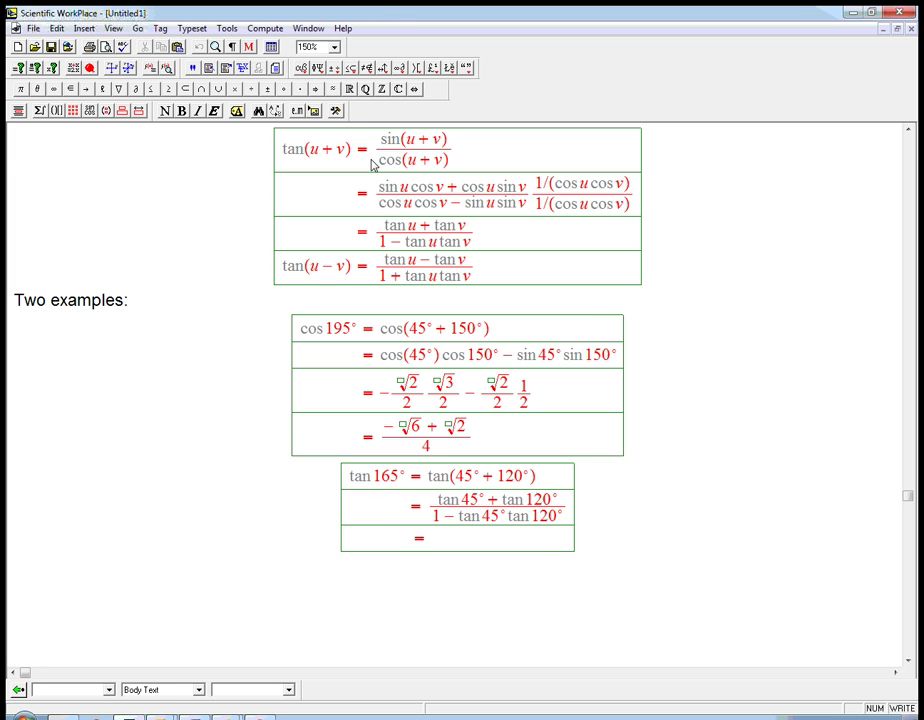
pyautogui.hotkey('ctrl', 'f')
pyautogui.write('1 ')
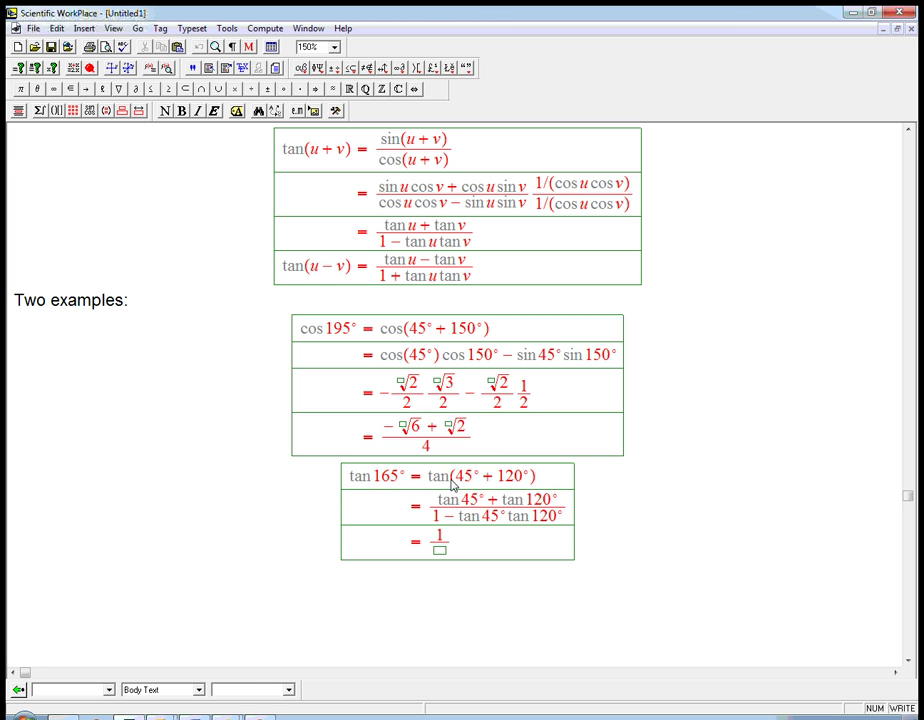
pyautogui.write('+')
pyautogui.press('BackSpace')
pyautogui.write('-')
pyautogui.hotkey('ctrl', 'r')
pyautogui.write('3')
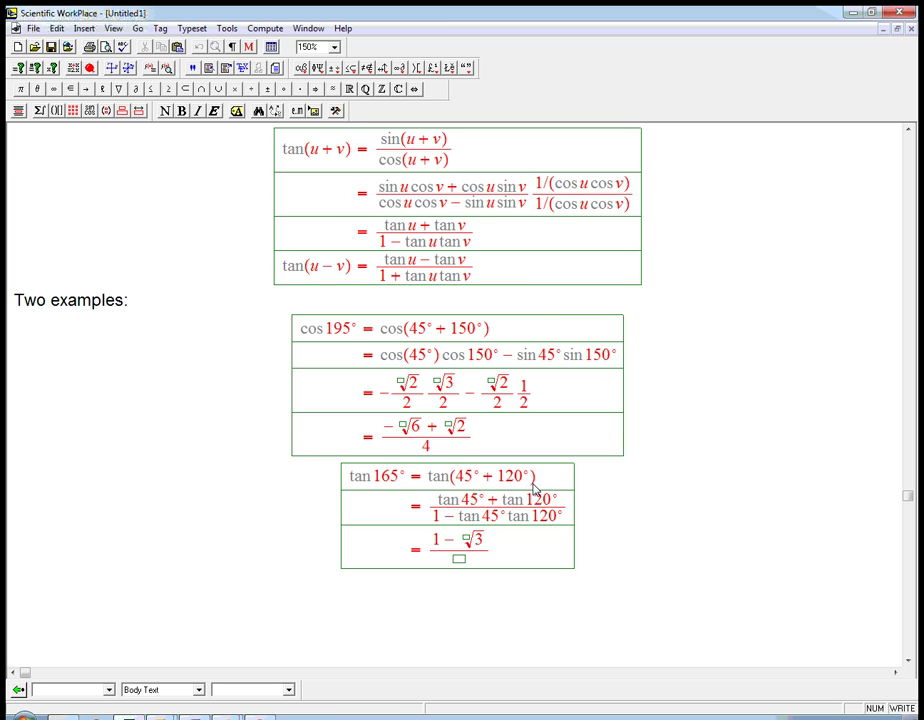
# Step: Enter 1 + √3 as the fraction's denominator
pyautogui.press('Down')
pyautogui.write('1-')
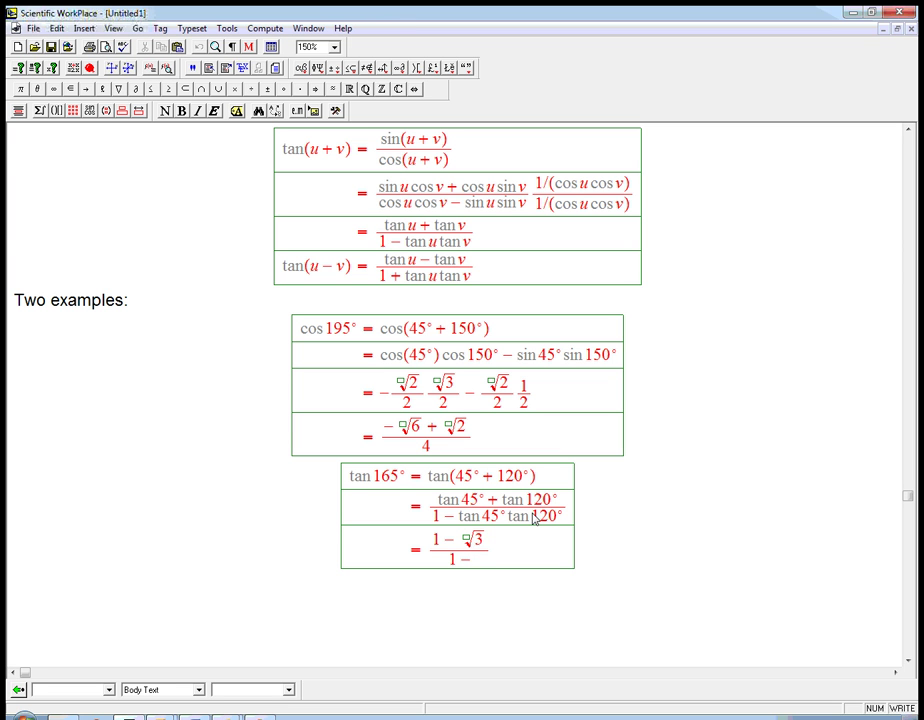
pyautogui.press('BackSpace')
pyautogui.write('+')
pyautogui.hotkey('ctrl', 'r')
pyautogui.write('3')
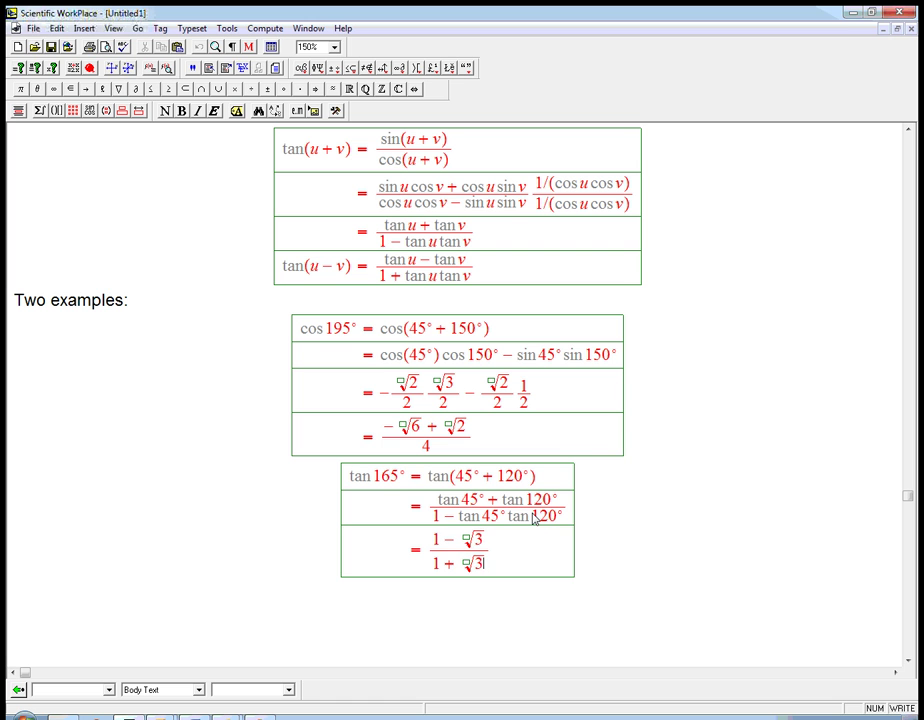
pyautogui.click(532, 557)
# Step: Start a fourth row with = and an empty fraction
pyautogui.press('Return')
pyautogui.write('=')
pyautogui.hotkey('ctrl', 'f')
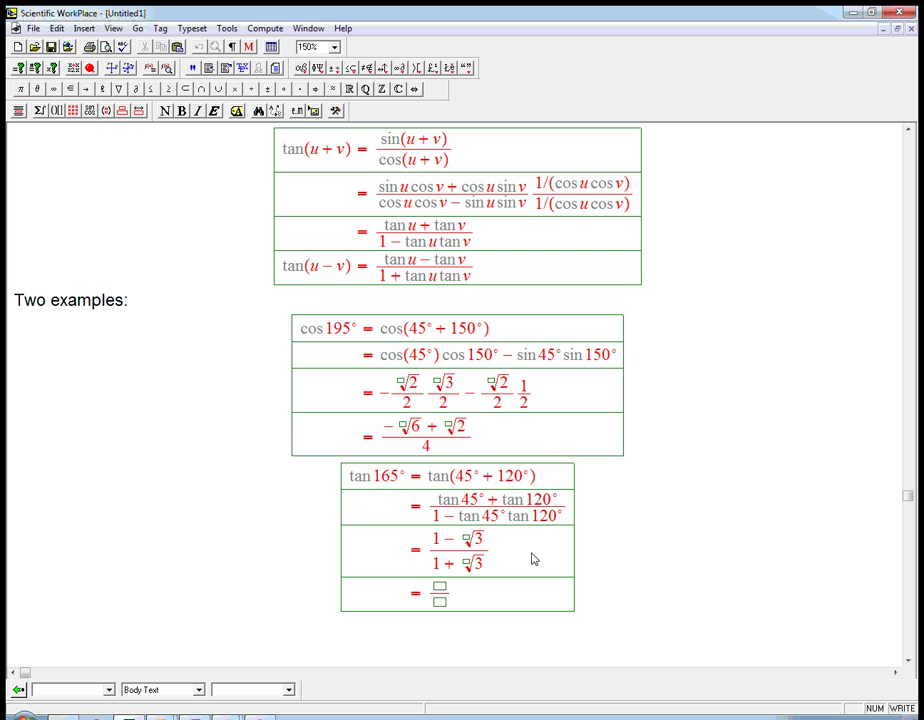
# Step: Multiply by (1 − √3)/(1 − √3), copying 1 − √3 into both parts
pyautogui.click(495, 557)
pyautogui.hotkey('ctrl', 'f')
pyautogui.moveTo(433, 538); pyautogui.dragTo(480, 547)
pyautogui.hotkey('ctrl', 'c')
pyautogui.click(502, 543)
pyautogui.hotkey('ctrl', 'v')
pyautogui.click(518, 562)
pyautogui.hotkey('ctrl', 'v')
# Step: Fill the fourth row's fraction with (1 − 2√3 + 3)/(1 − 3)
pyautogui.click(445, 587)
pyautogui.write('1-2')
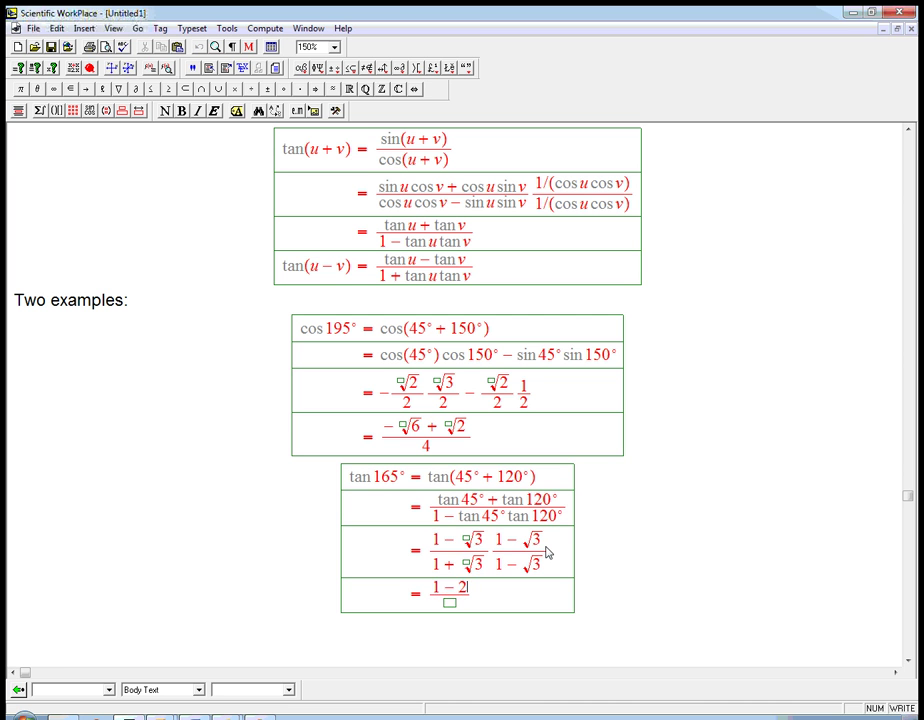
pyautogui.hotkey('ctrl', 'r')
pyautogui.write('3')
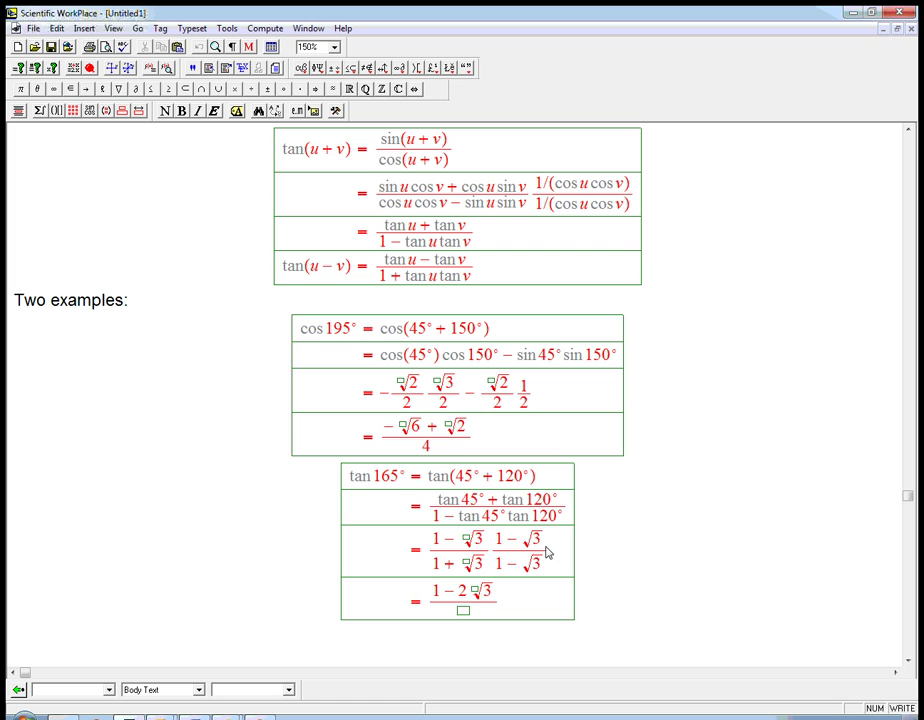
pyautogui.press('Right')
pyautogui.write('+3')
pyautogui.press('Down')
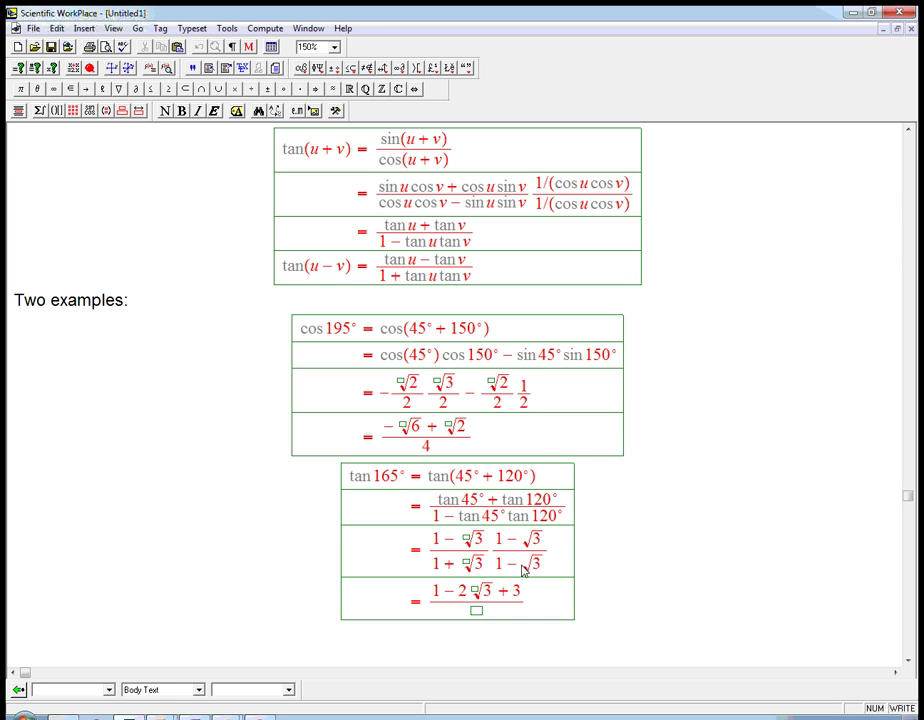
pyautogui.write('1-3')
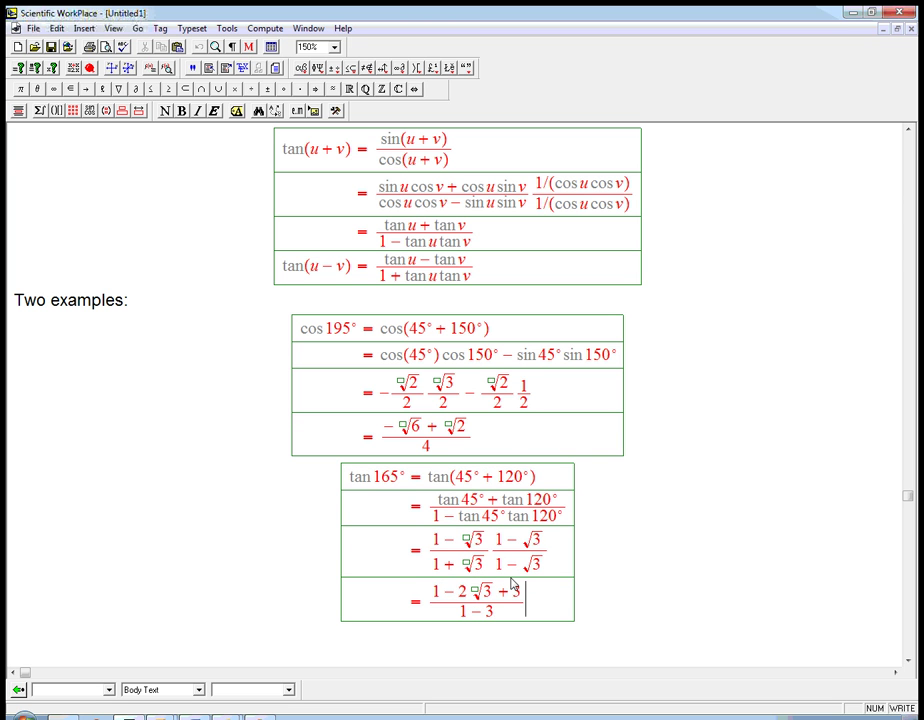
# Step: Add the row = (4 − 2√3)/(−2)
pyautogui.press('Return')
pyautogui.write('=')
pyautogui.hotkey('ctrl', 'f')
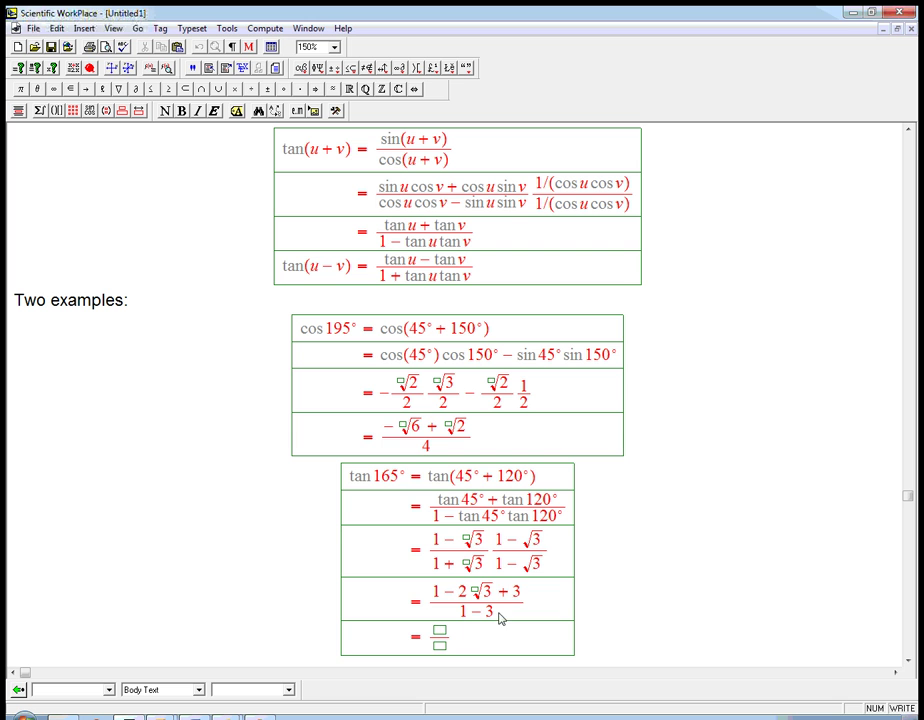
pyautogui.write('4-2')
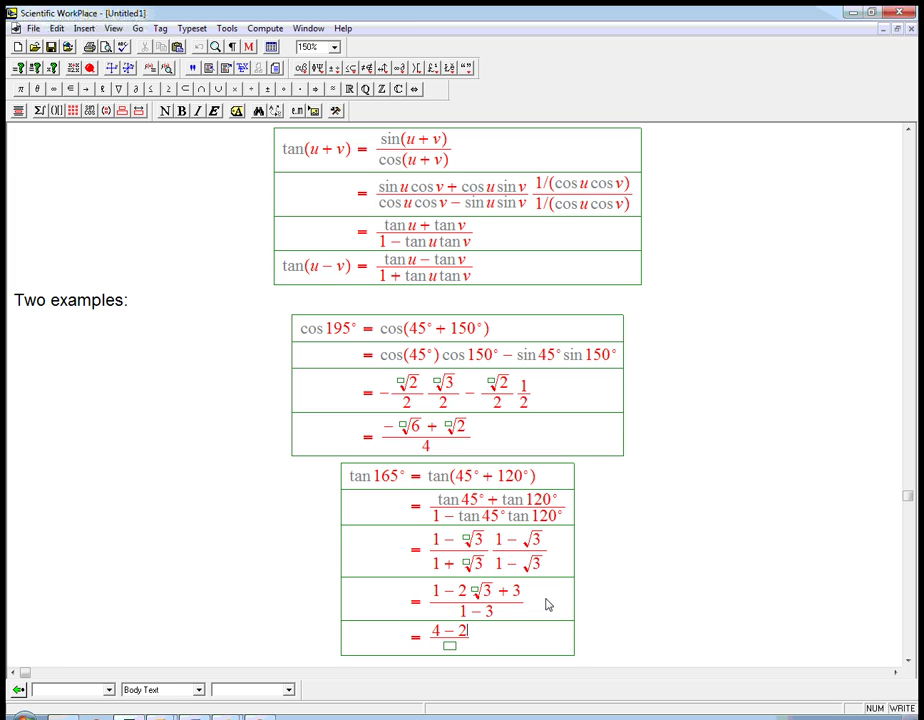
pyautogui.hotkey('ctrl', 'r')
pyautogui.write('3')
pyautogui.press('Down')
pyautogui.write('-2')
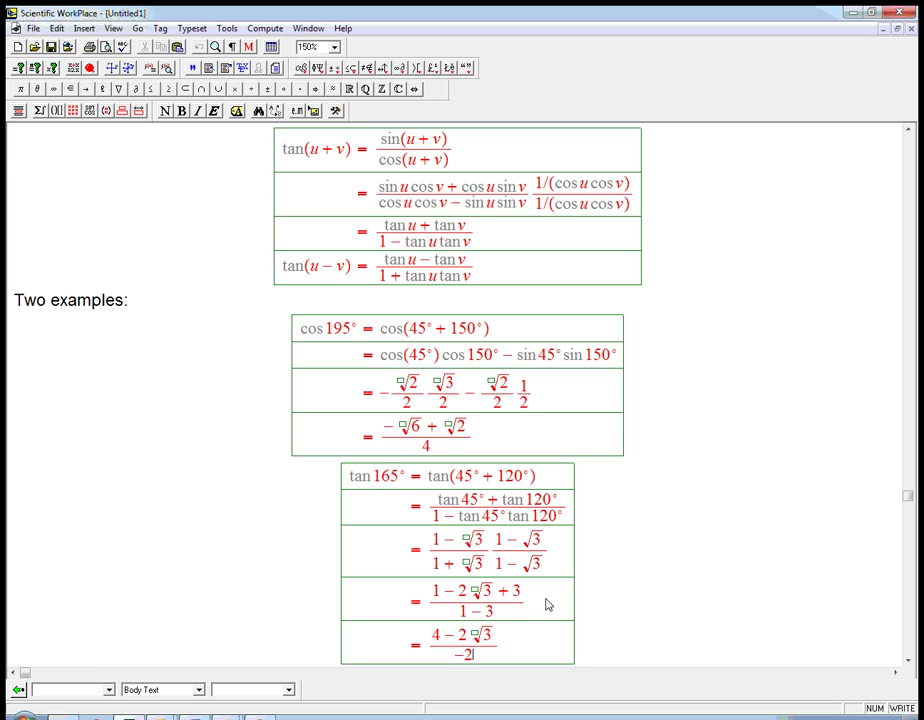
# Step: Add the final row with the answer √3 − 2
pyautogui.press('Return')
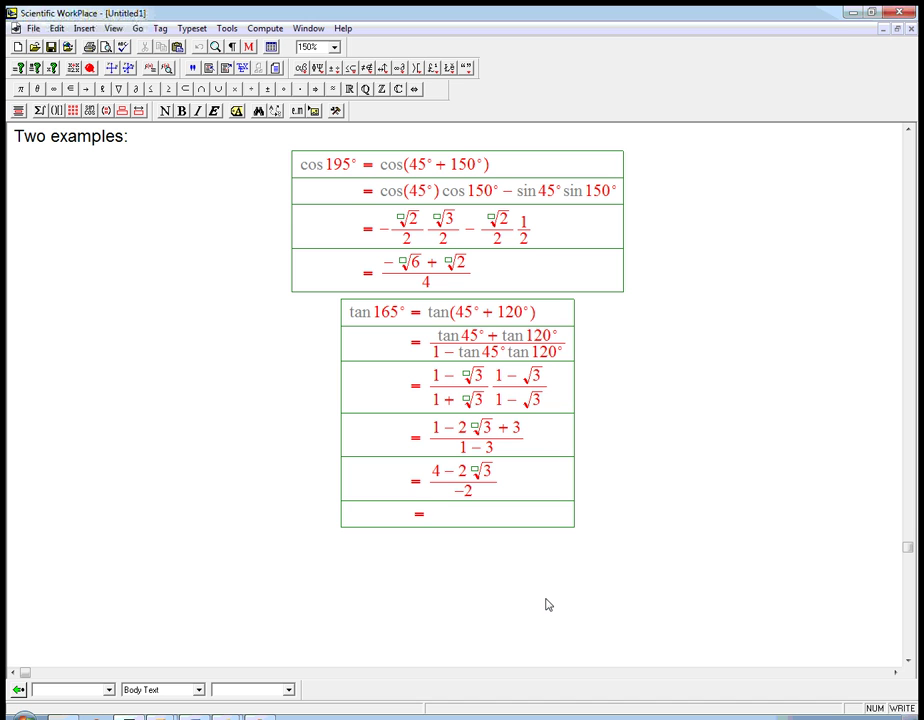
pyautogui.hotkey('ctrl', 'r')
pyautogui.write('3')
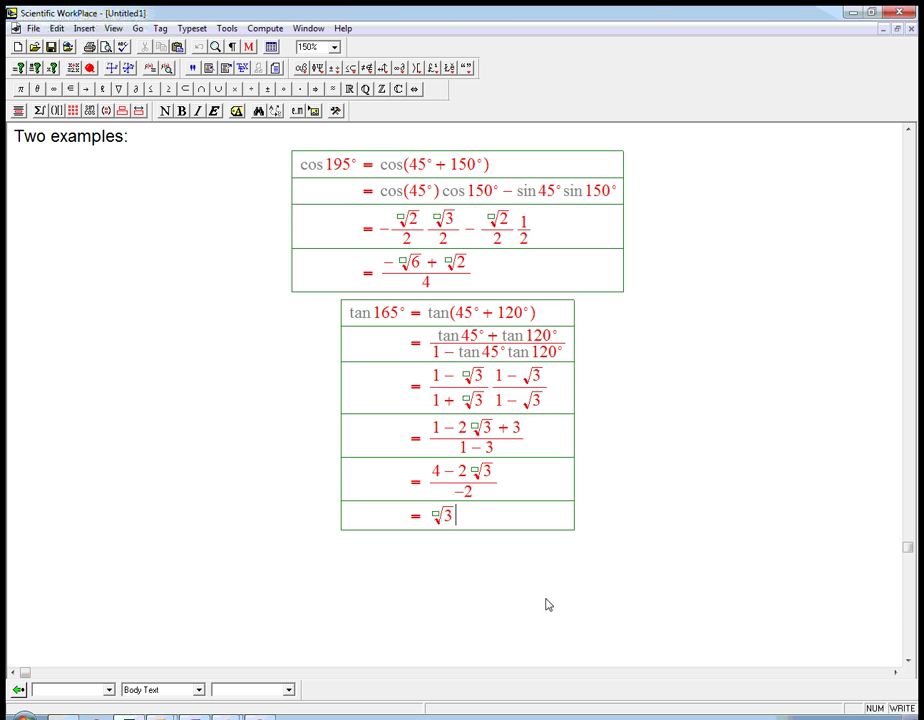
pyautogui.write('-2')
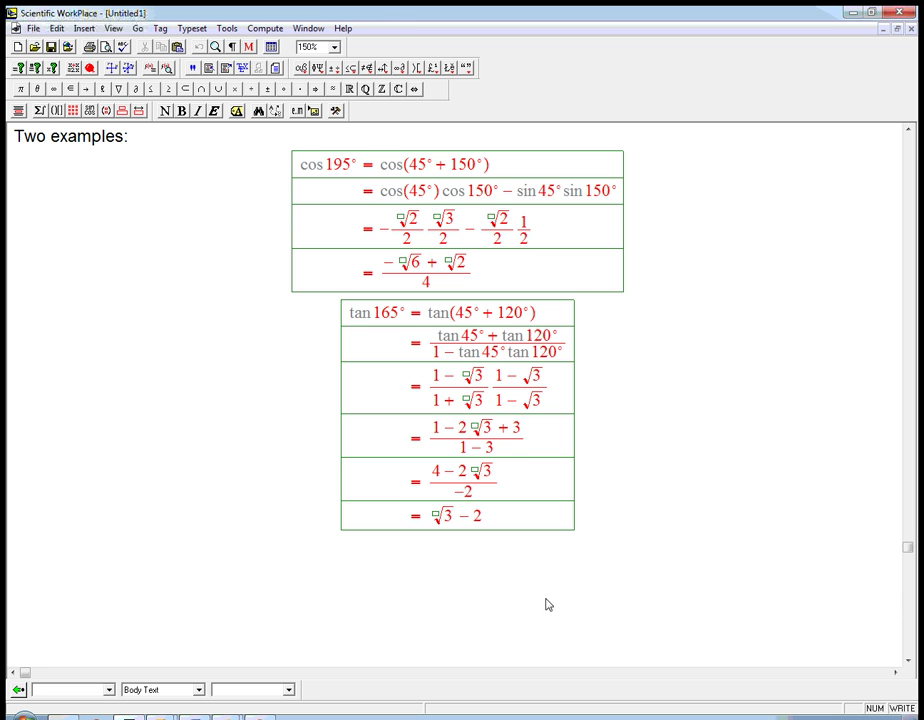